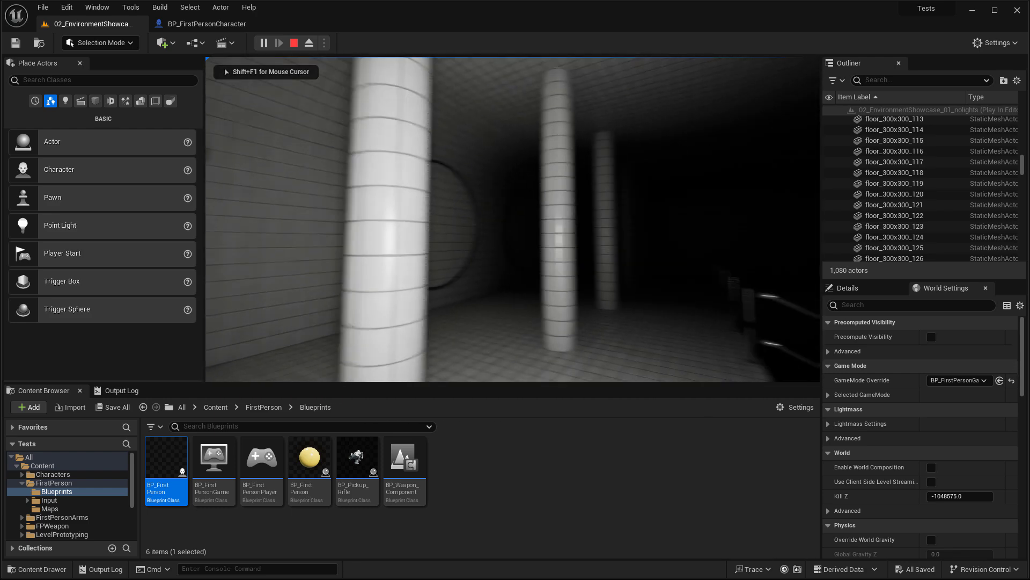
Step: Walk through the dark pool room in the play preview to examine how the character's light illuminates it
{"action": "key", "text": "a"}
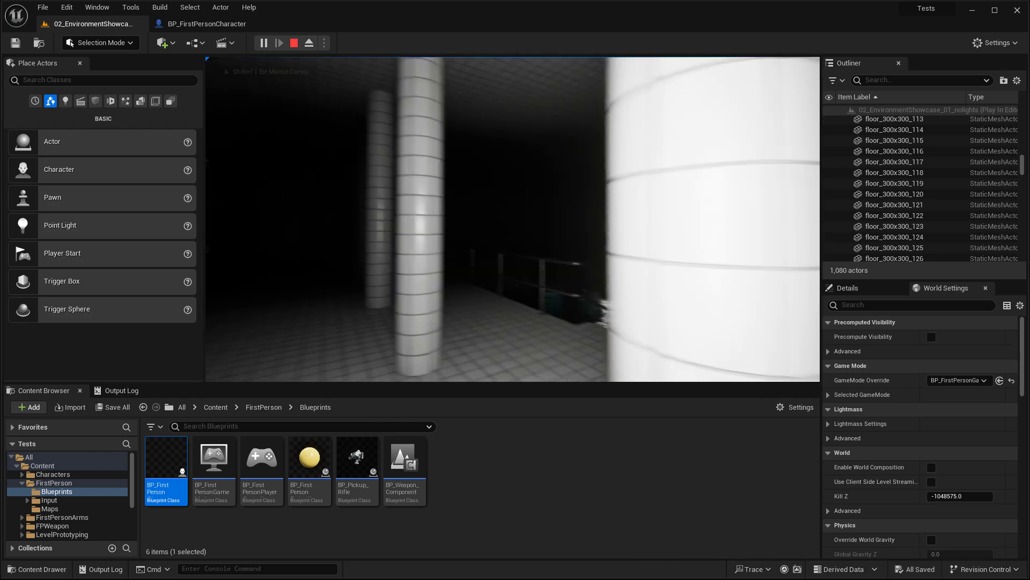
{"action": "key", "text": "w"}
{"action": "key", "text": "w"}
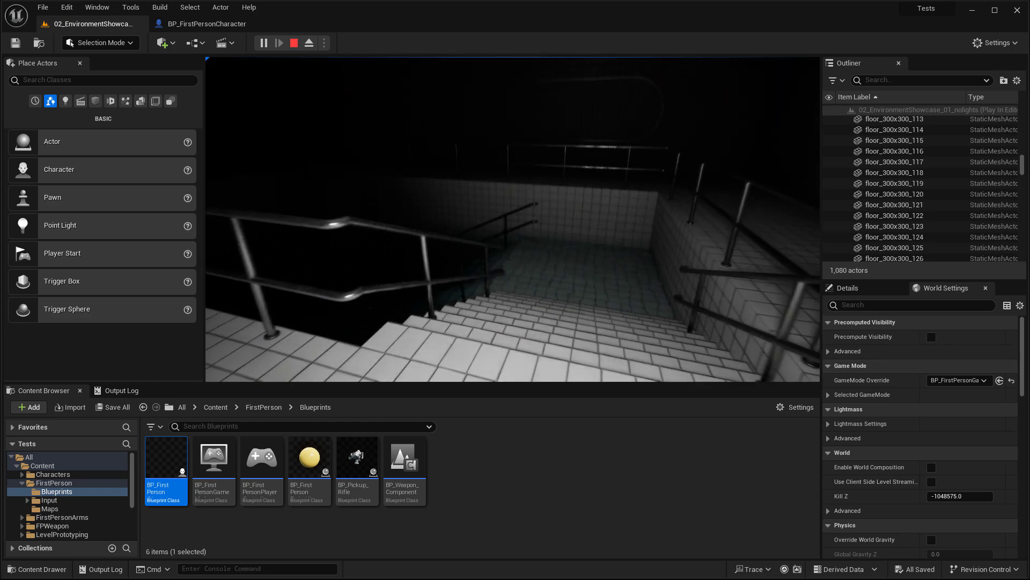
{"action": "key", "text": "w"}
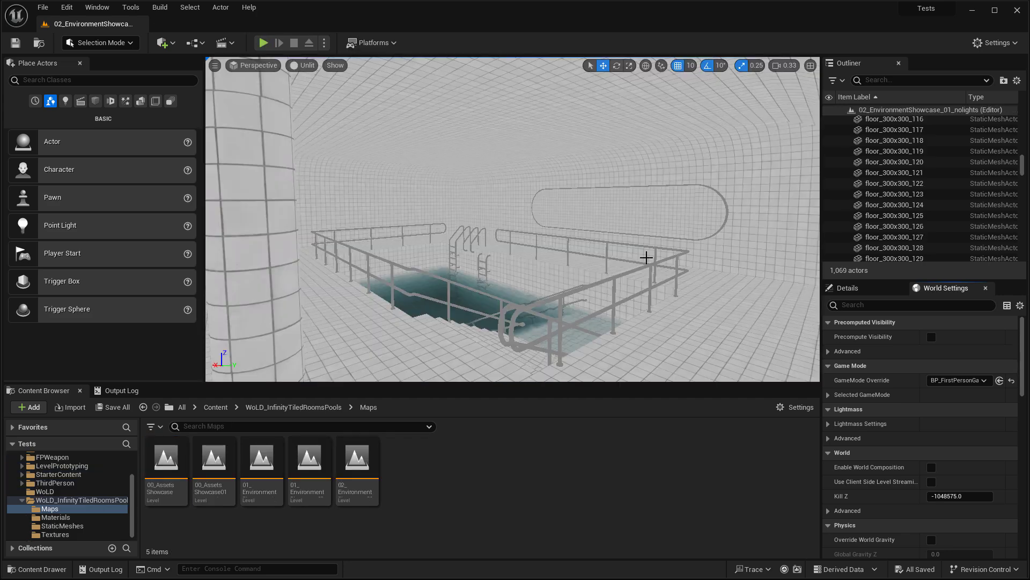
Step: Compare the pool level in Lit view mode with Unlit view mode
{"action": "mouse_move", "coordinate": [614, 250]}
{"action": "right_mouse_down"}
{"action": "mouse_move", "coordinate": [597, 264]}
{"action": "mouse_move", "coordinate": [609, 264]}
{"action": "right_mouse_up"}
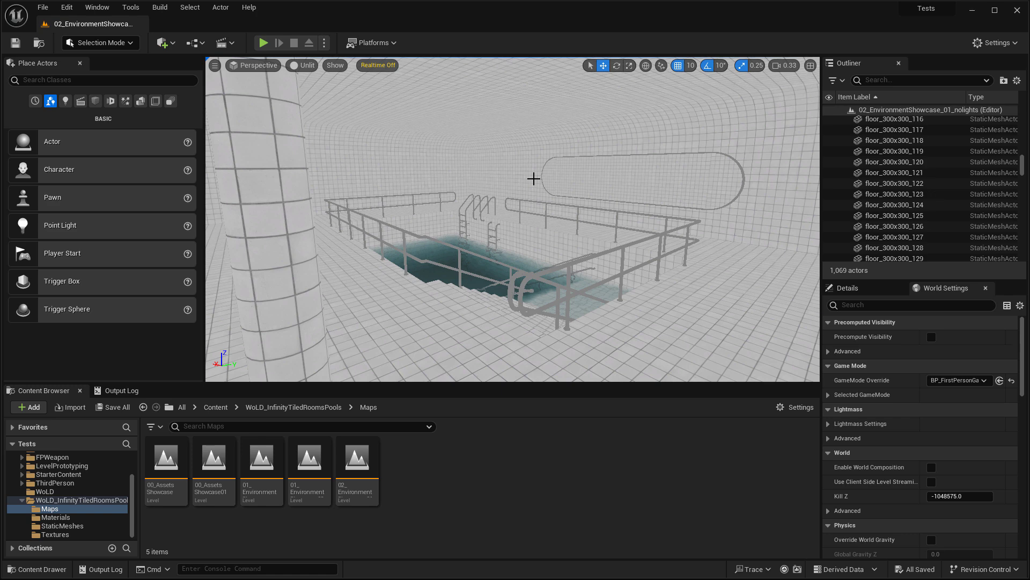
{"action": "right_click_drag", "start_coordinate": [533, 178], "coordinate": [533, 179]}
{"action": "key", "text": "alt+4"}
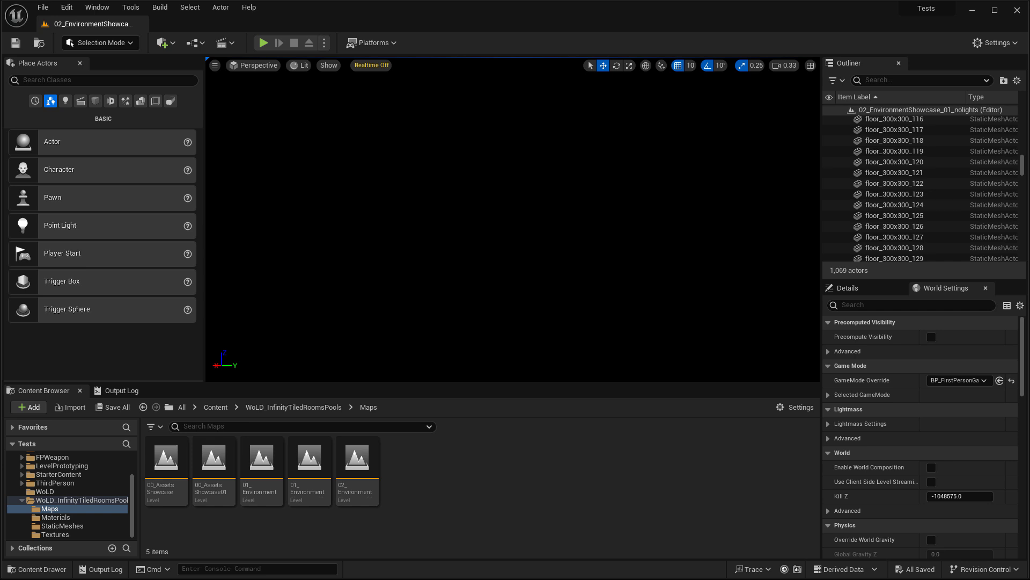
{"action": "key", "text": "alt+3"}
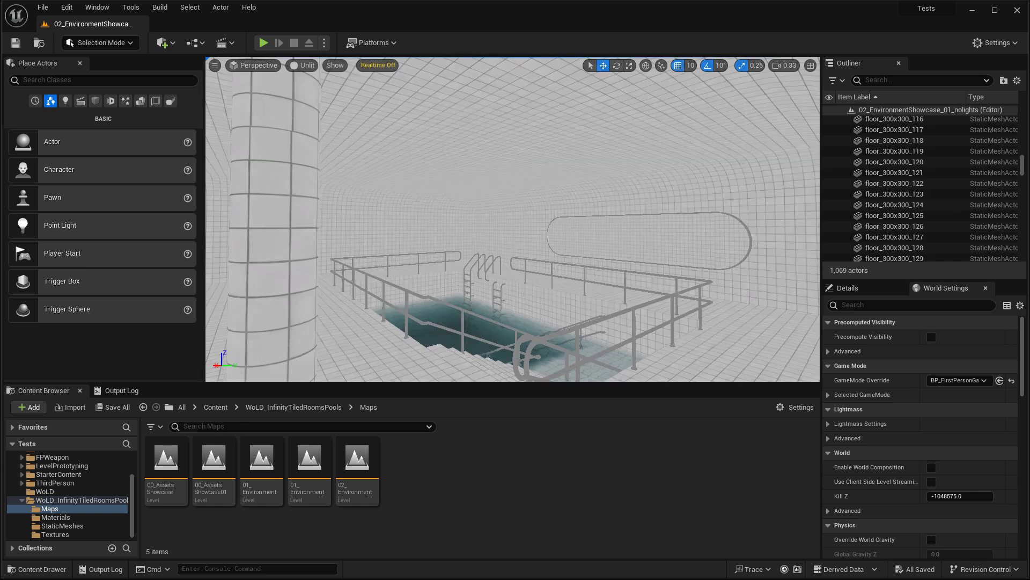
Step: Open BP_FirstPersonCharacter from the FirstPerson Blueprints folder and show its component viewport
{"action": "scroll", "coordinate": [53, 486], "scroll_direction": "up", "scroll_amount": 3}
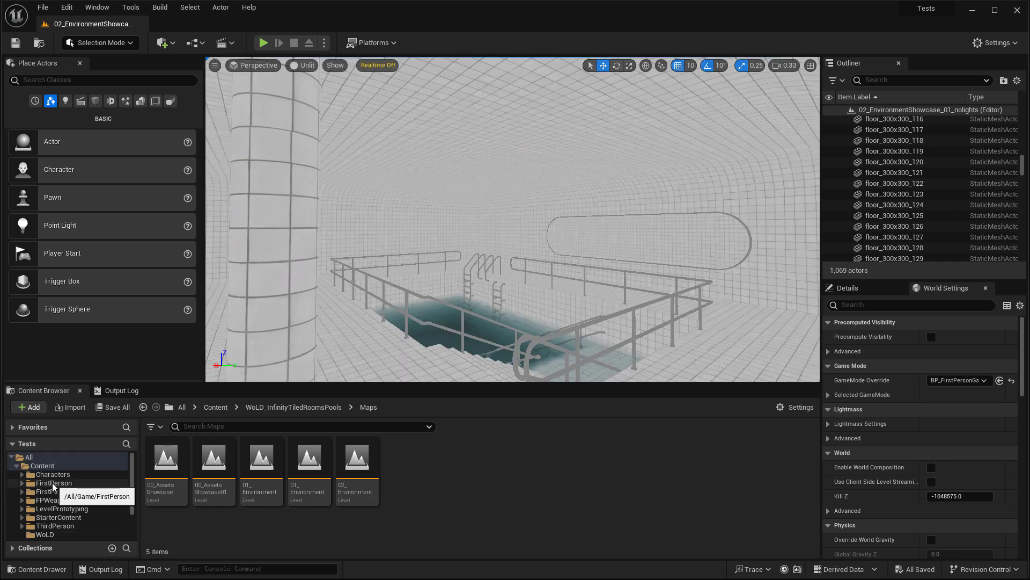
{"action": "left_click", "coordinate": [53, 486]}
{"action": "double_click", "coordinate": [160, 465]}
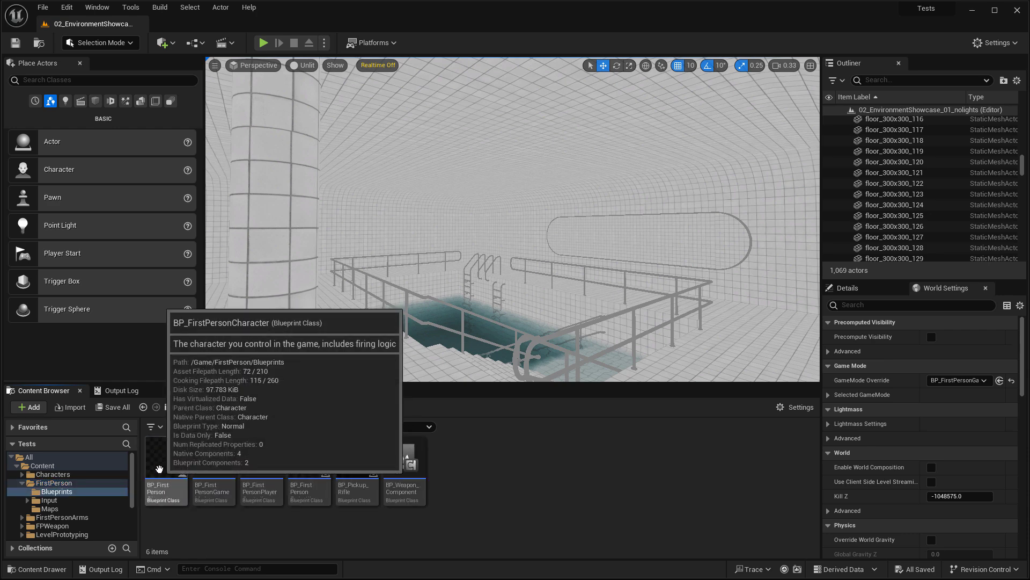
{"action": "double_click", "coordinate": [159, 470]}
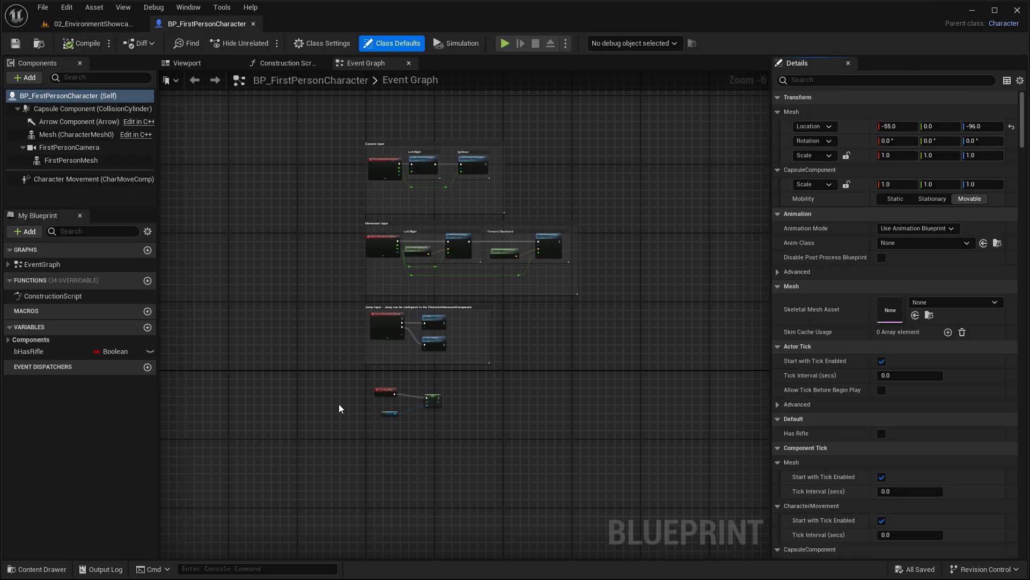
{"action": "left_click", "coordinate": [188, 64]}
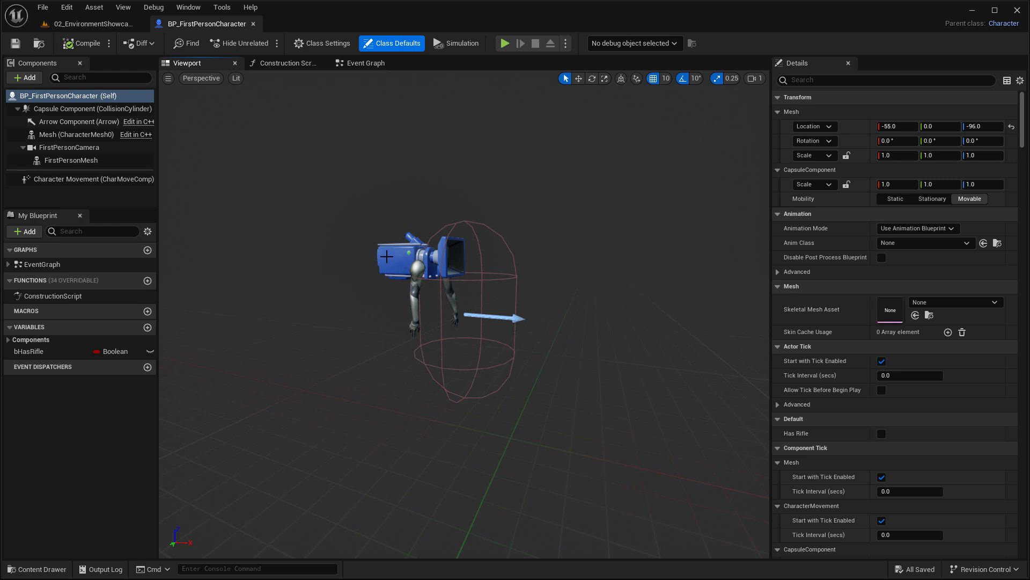
Step: Add a Rect Light component under FirstPersonCamera, keeping its default name
{"action": "left_click", "coordinate": [400, 259]}
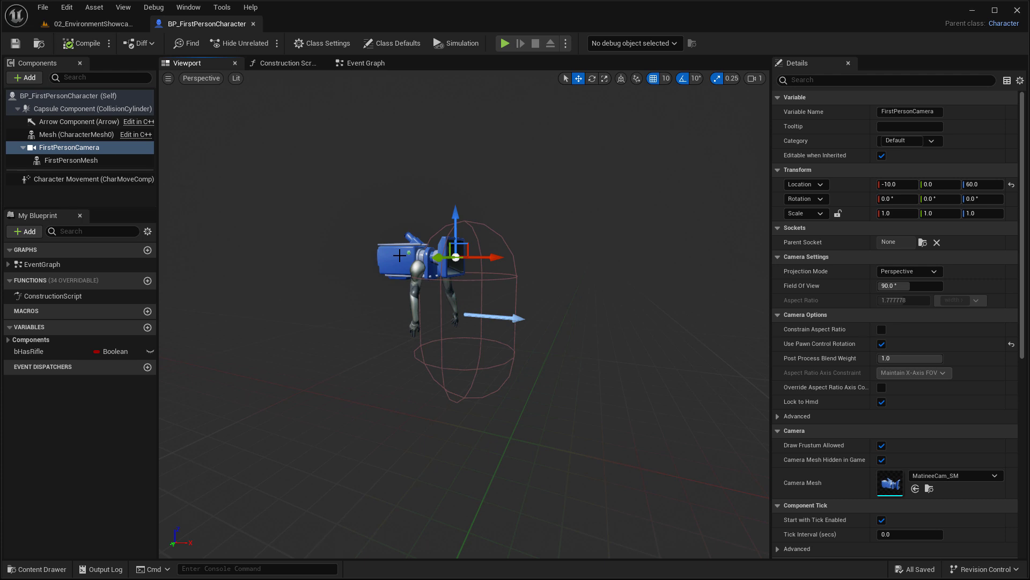
{"action": "left_click", "coordinate": [27, 78]}
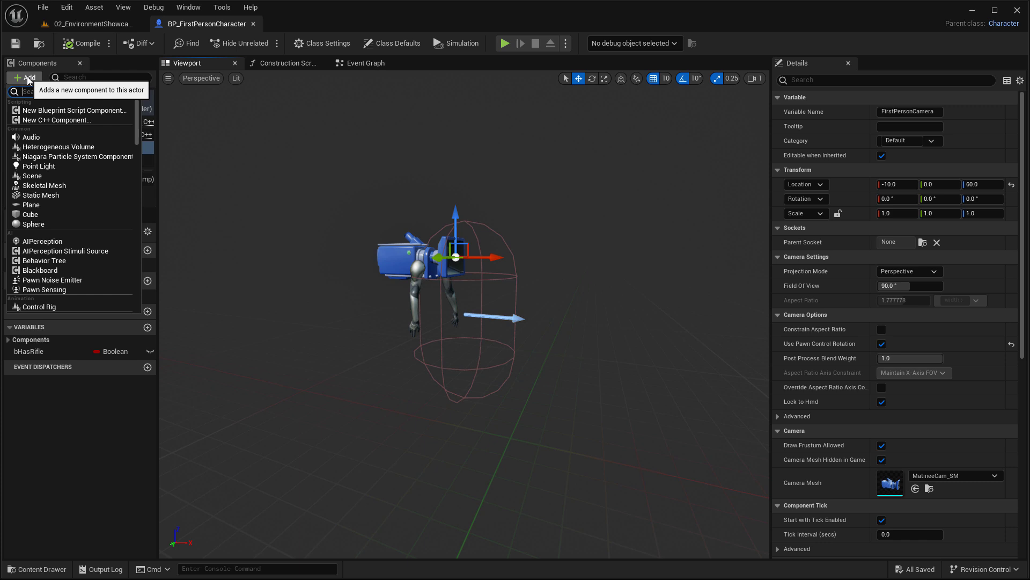
{"action": "type", "text": "rec"}
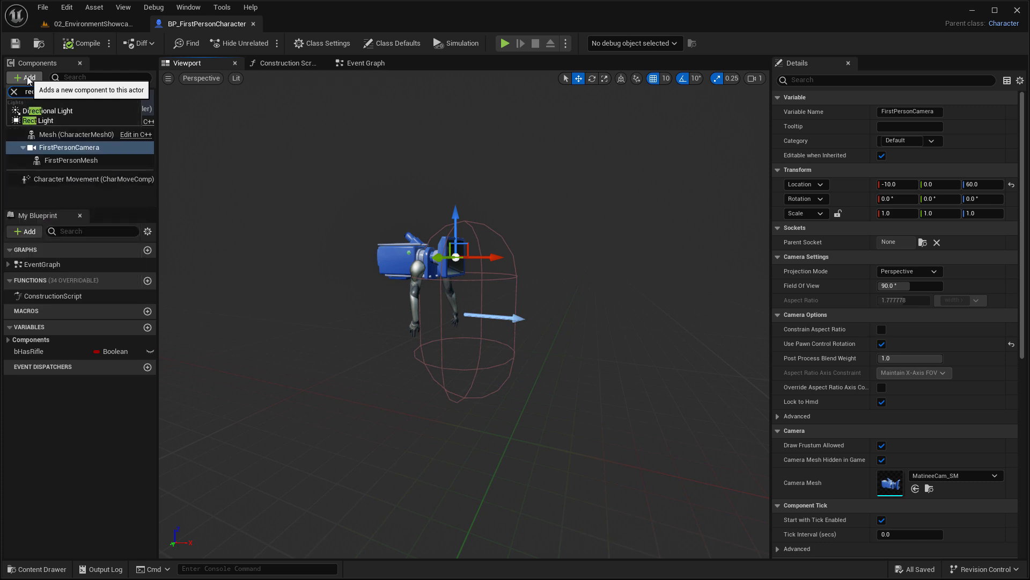
{"action": "type", "text": "t"}
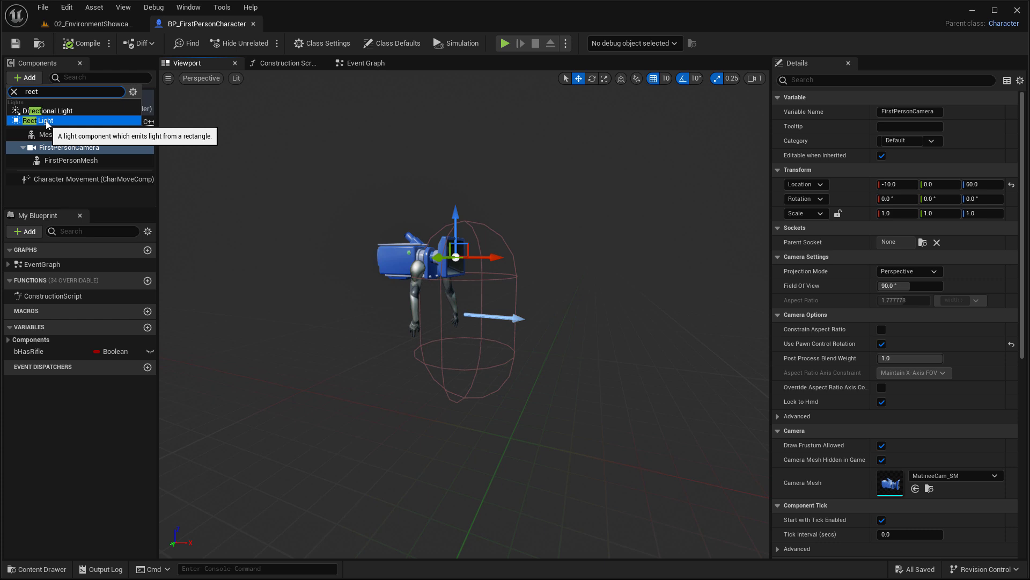
{"action": "left_click", "coordinate": [49, 124]}
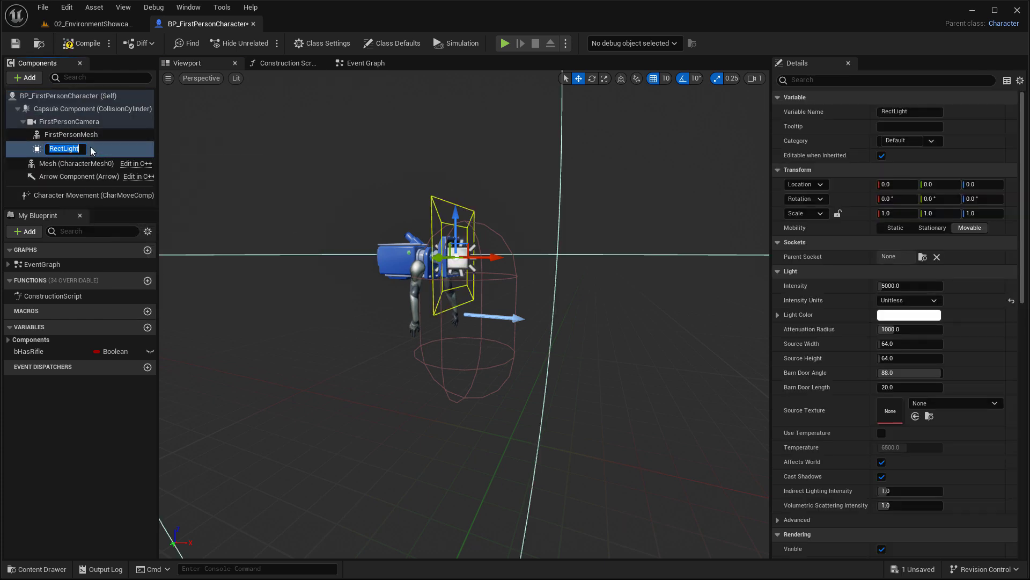
{"action": "key", "text": "Return"}
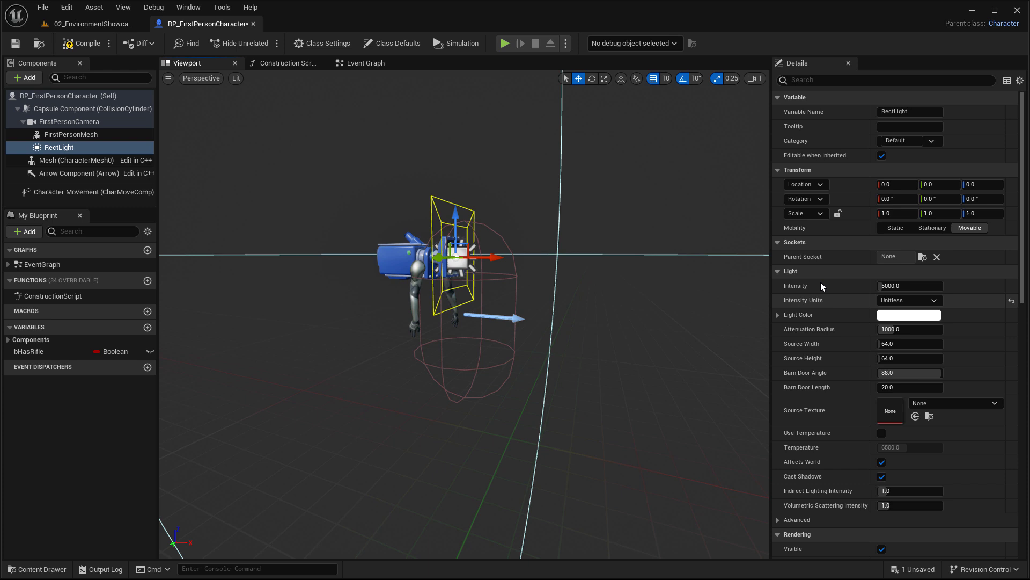
Step: Set the Rect Light's intensity to 4000, then compile and save the first-person character blueprint
{"action": "left_click", "coordinate": [903, 285]}
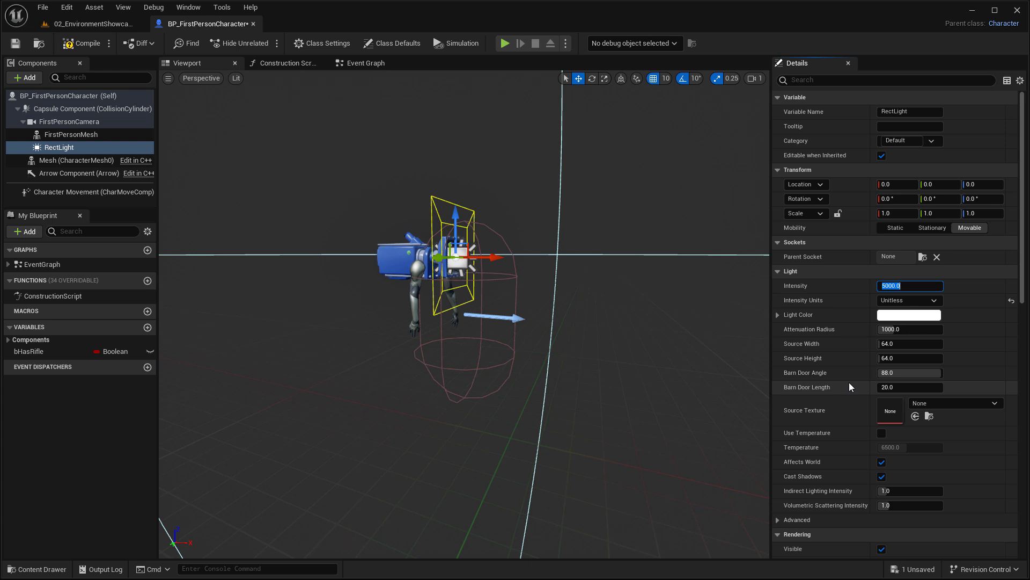
{"action": "type", "text": "4"}
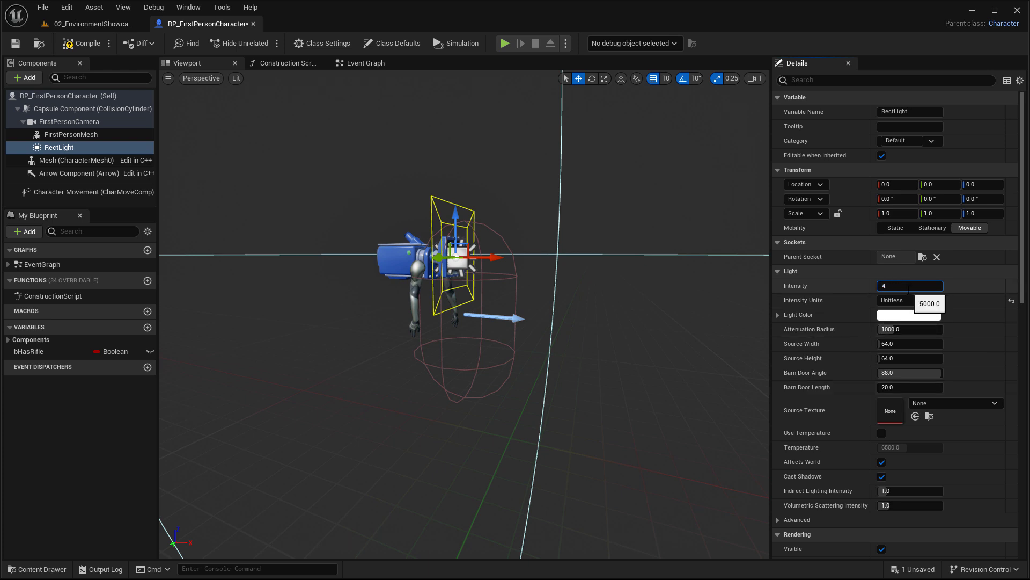
{"action": "type", "text": "000"}
{"action": "key", "text": "Return"}
{"action": "left_click", "coordinate": [82, 42]}
Step: Play the level from the floor beside the pool, examine the camera light while walking around, and stop the preview
{"action": "left_click", "coordinate": [87, 25]}
{"action": "right_click_drag", "start_coordinate": [489, 268], "coordinate": [529, 276]}
{"action": "right_click", "coordinate": [490, 337]}
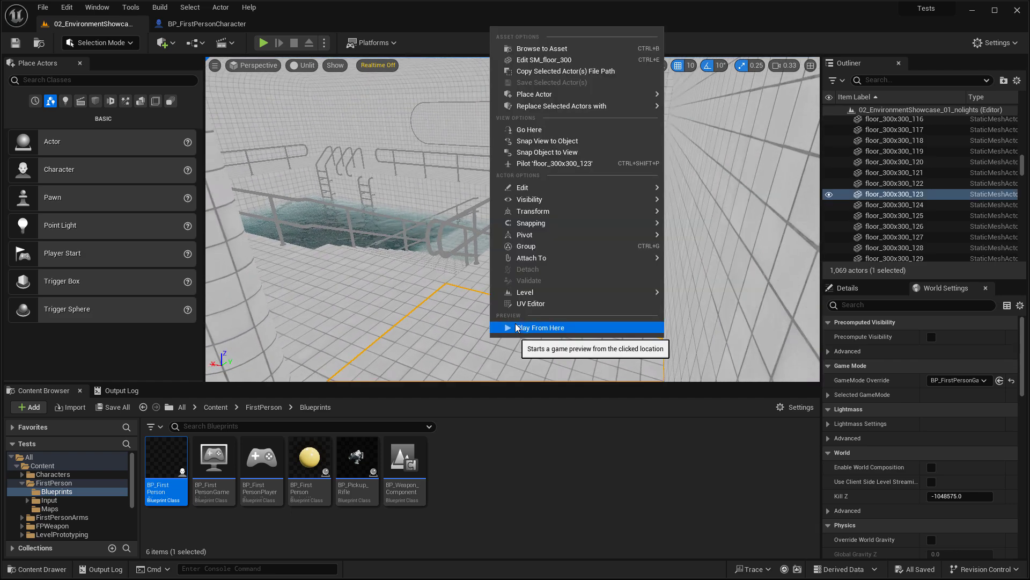
{"action": "left_click", "coordinate": [517, 328]}
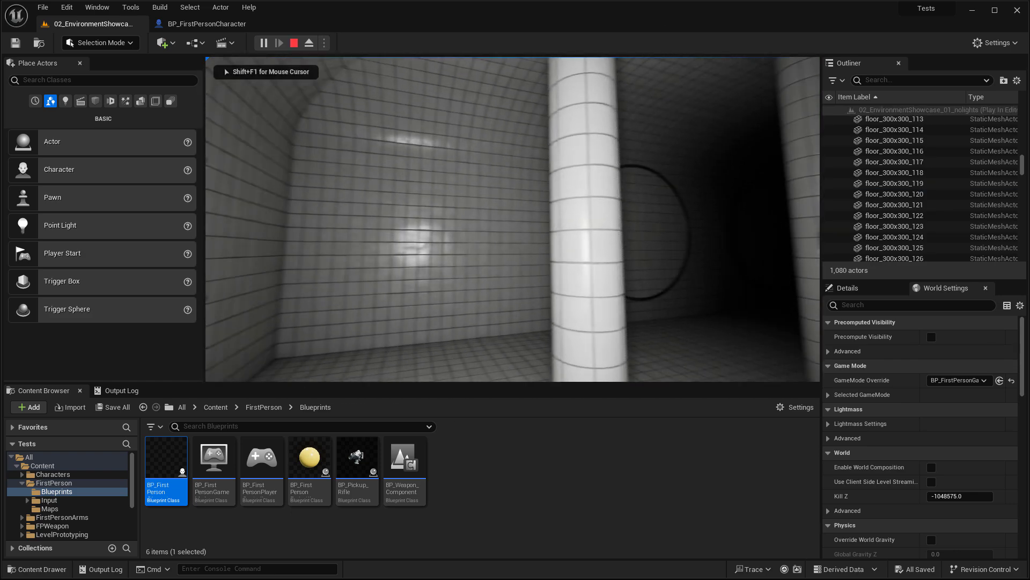
{"action": "key", "text": "s"}
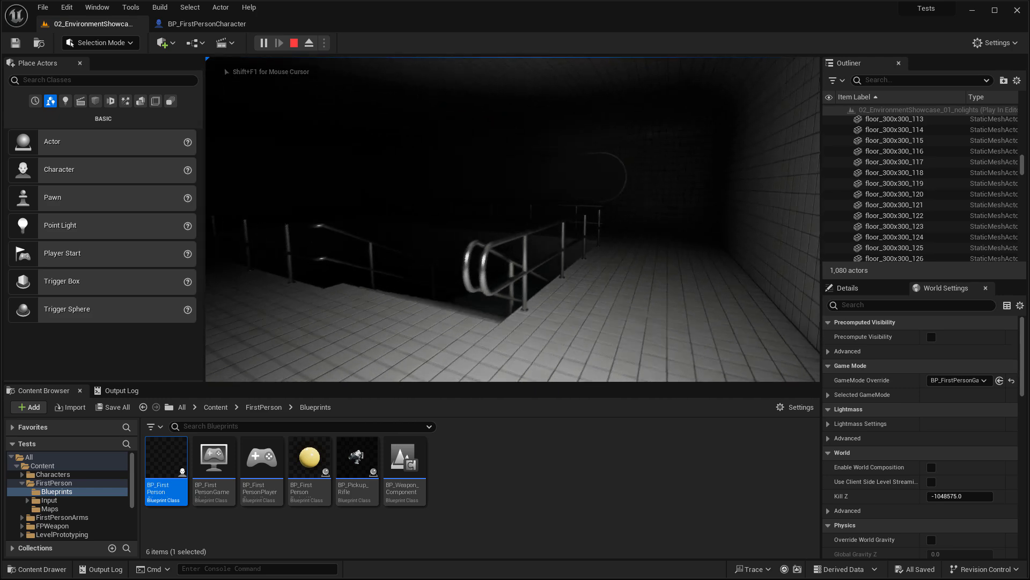
{"action": "key", "text": "w"}
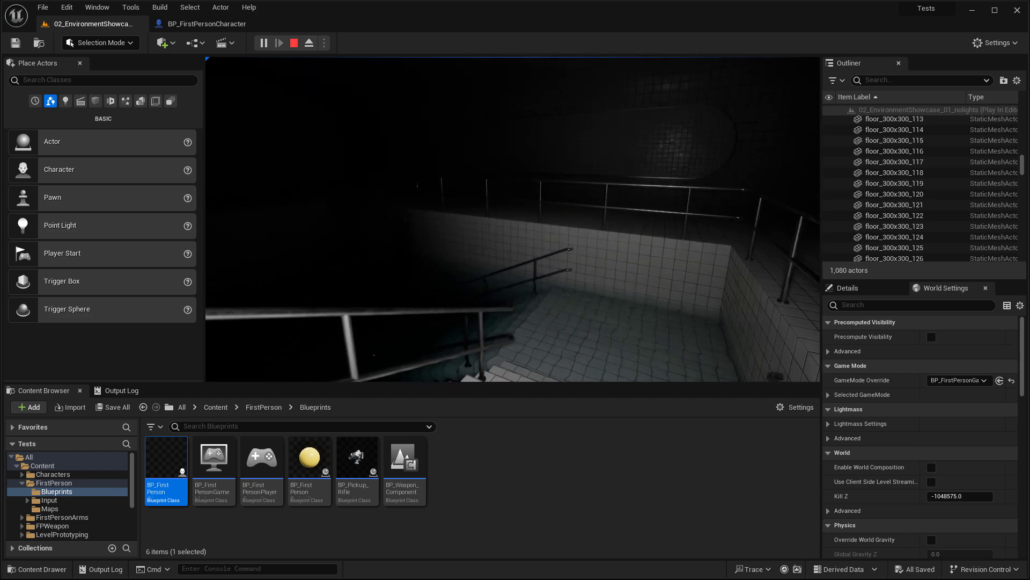
{"action": "key", "text": "Escape"}
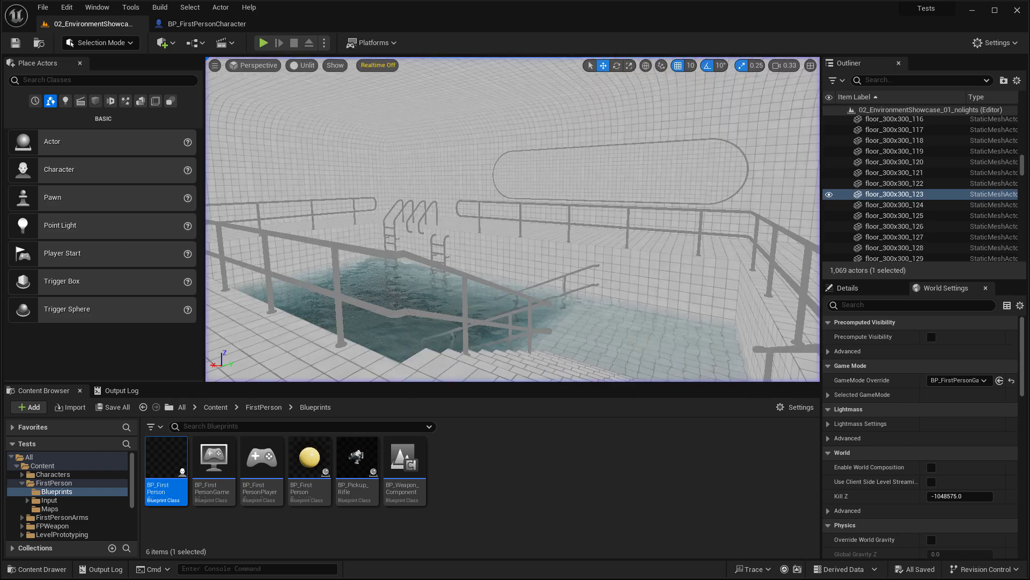
Step: Open BP_ThirdPersonCharacter from the ThirdPerson Blueprints folder and show its component viewport
{"action": "left_click", "coordinate": [207, 23]}
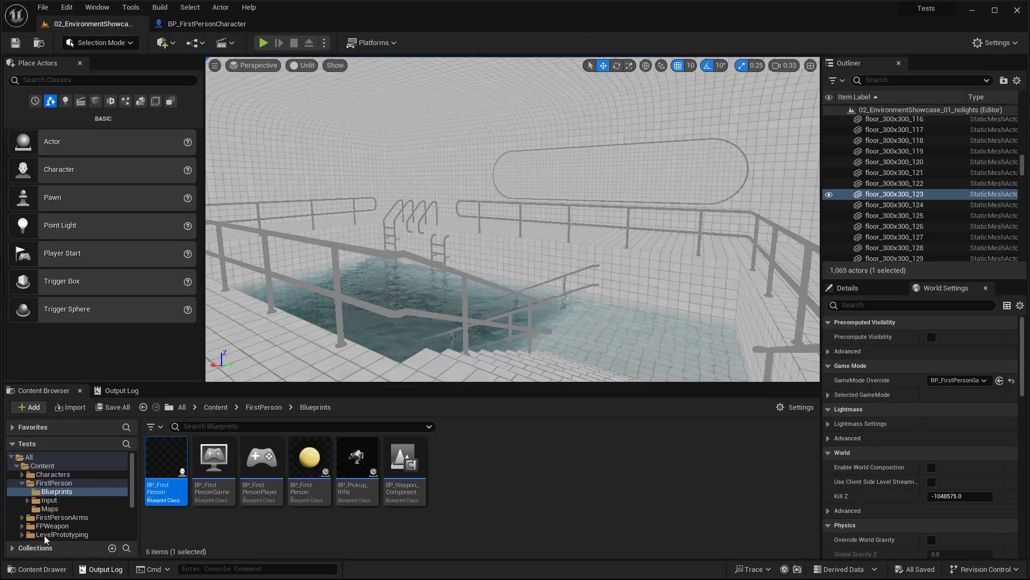
{"action": "left_click", "coordinate": [64, 518]}
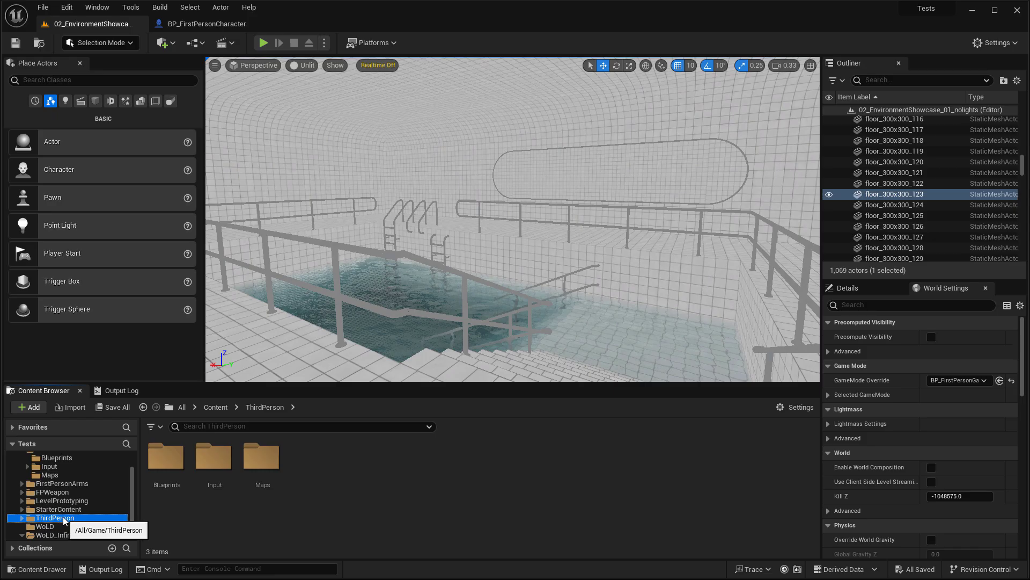
{"action": "double_click", "coordinate": [163, 454]}
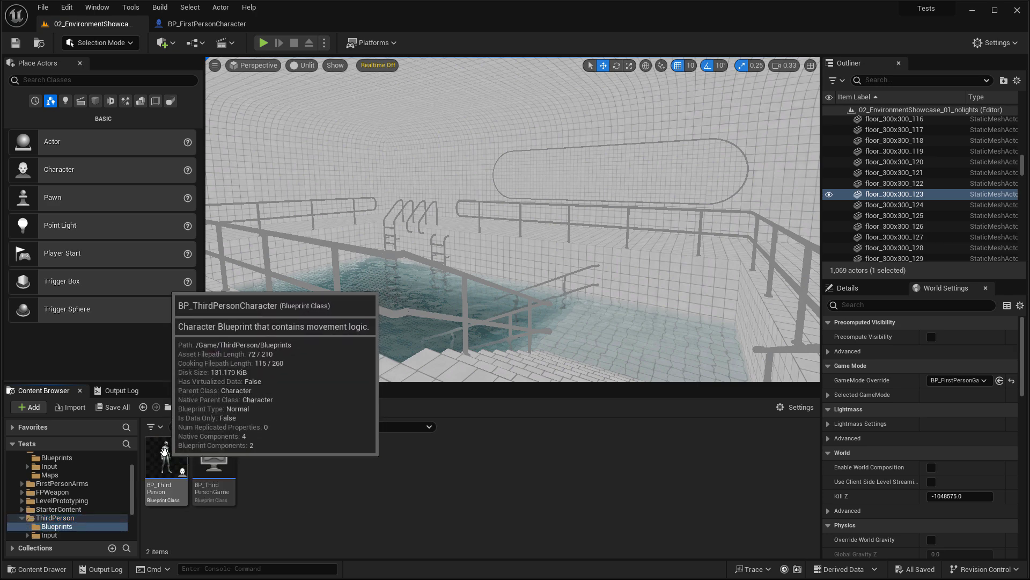
{"action": "double_click", "coordinate": [162, 452]}
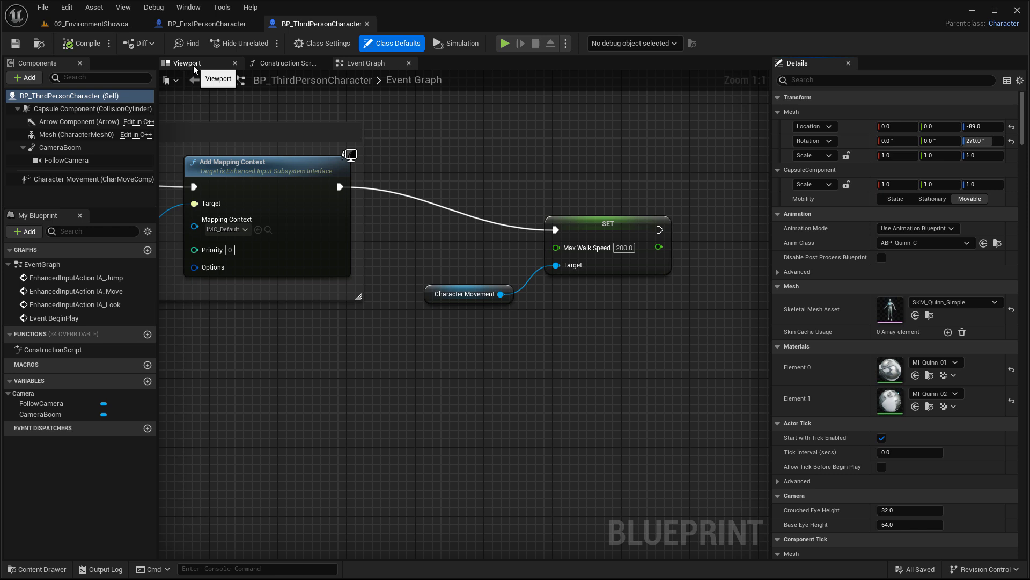
{"action": "left_click", "coordinate": [194, 65]}
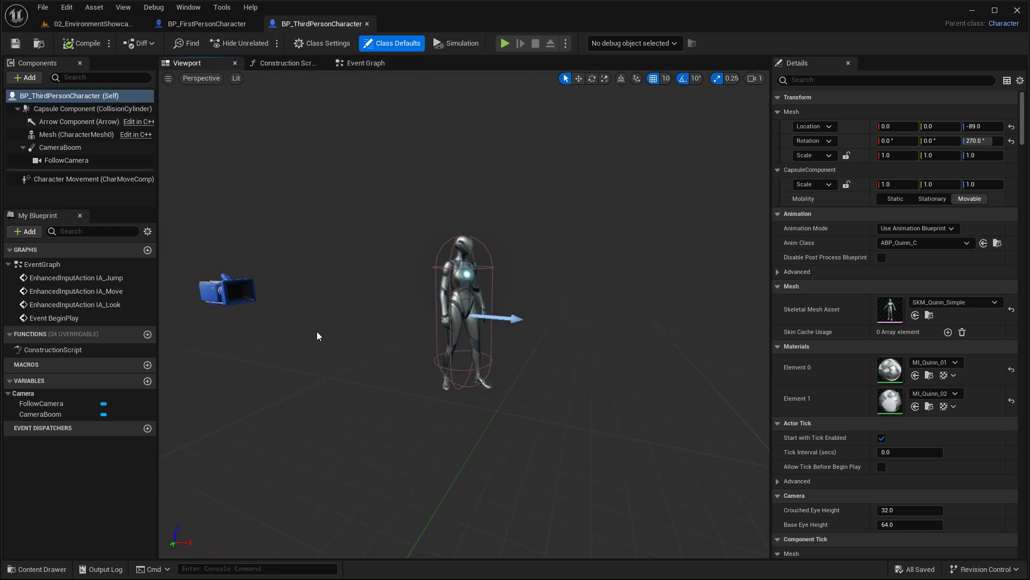
Step: Add a Rect Light component with its default name under FollowCamera, then compile and save the third-person character blueprint
{"action": "left_click_drag", "start_coordinate": [316, 335], "coordinate": [301, 323], "text": "alt"}
{"action": "middle_click_drag", "start_coordinate": [332, 300], "coordinate": [273, 292]}
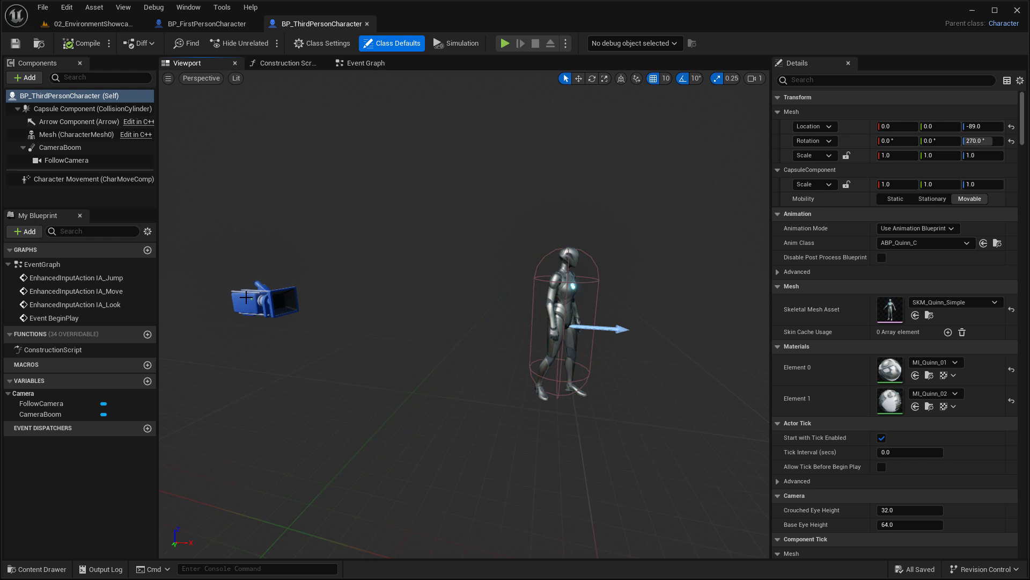
{"action": "left_click", "coordinate": [249, 300]}
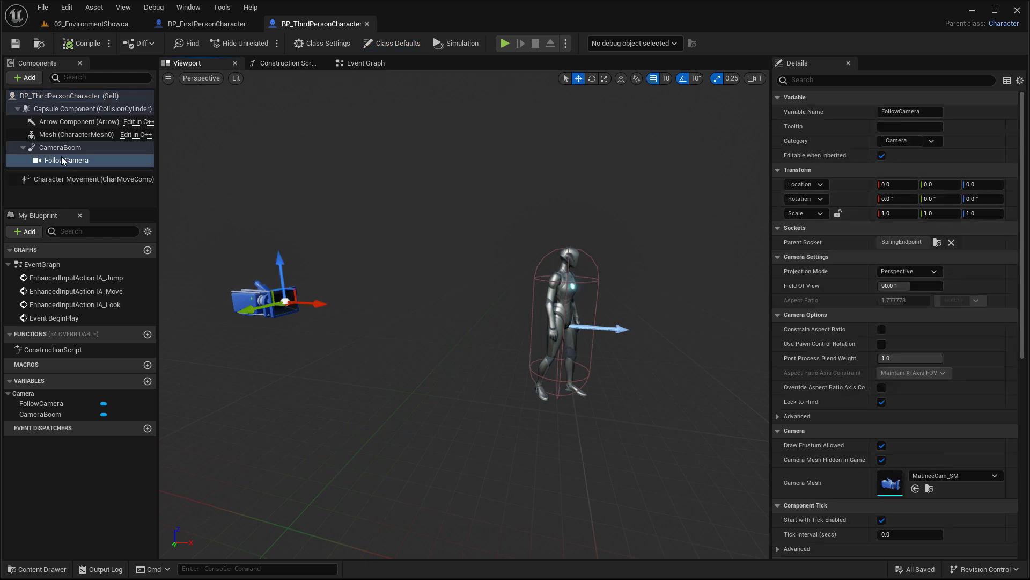
{"action": "left_click", "coordinate": [25, 77]}
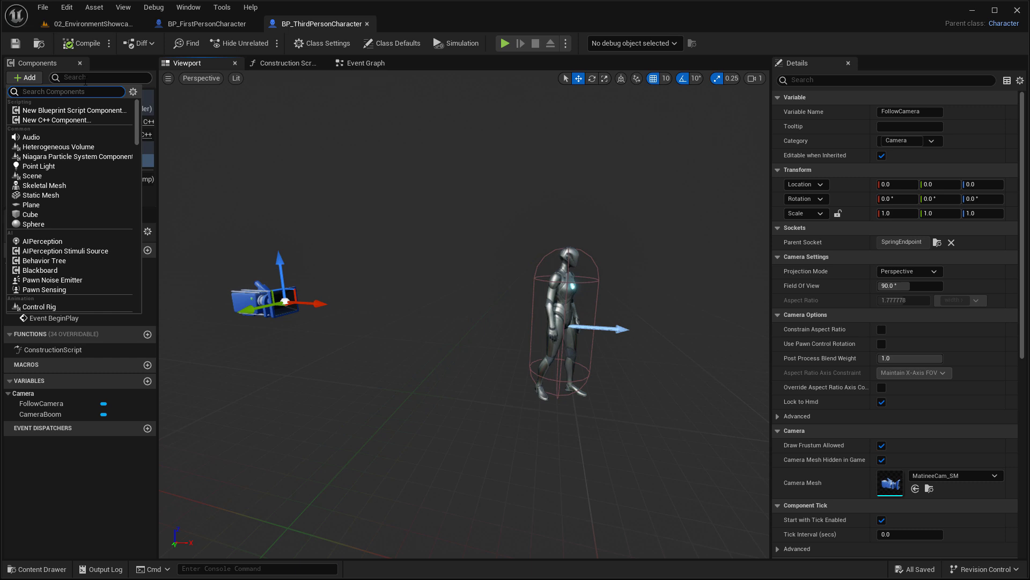
{"action": "type", "text": "rect"}
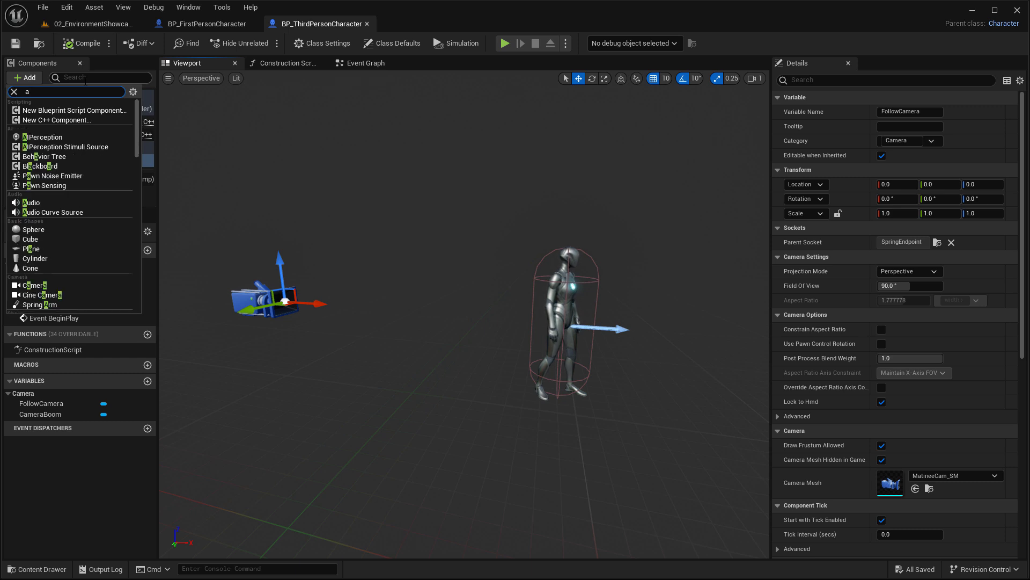
{"action": "key", "text": "Return"}
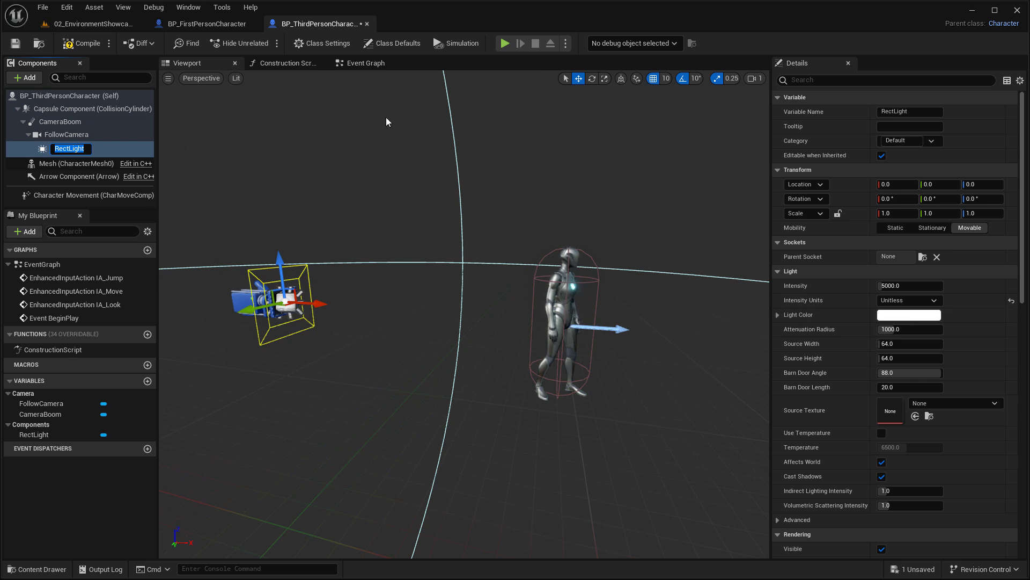
{"action": "key", "text": "Return"}
{"action": "left_click", "coordinate": [83, 43]}
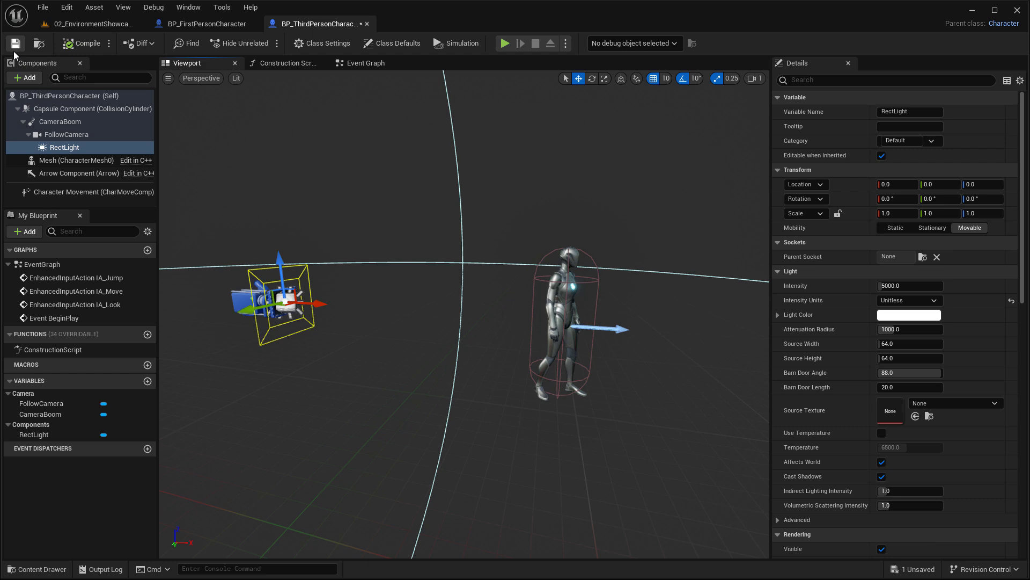
Step: In the 02_EnvironmentShowcase level, set the world's GameMode Override to the BP_ThirdPerson game mode
{"action": "left_click", "coordinate": [91, 24]}
{"action": "key", "text": "s"}
{"action": "right_click_drag", "start_coordinate": [513, 220], "coordinate": [768, 260]}
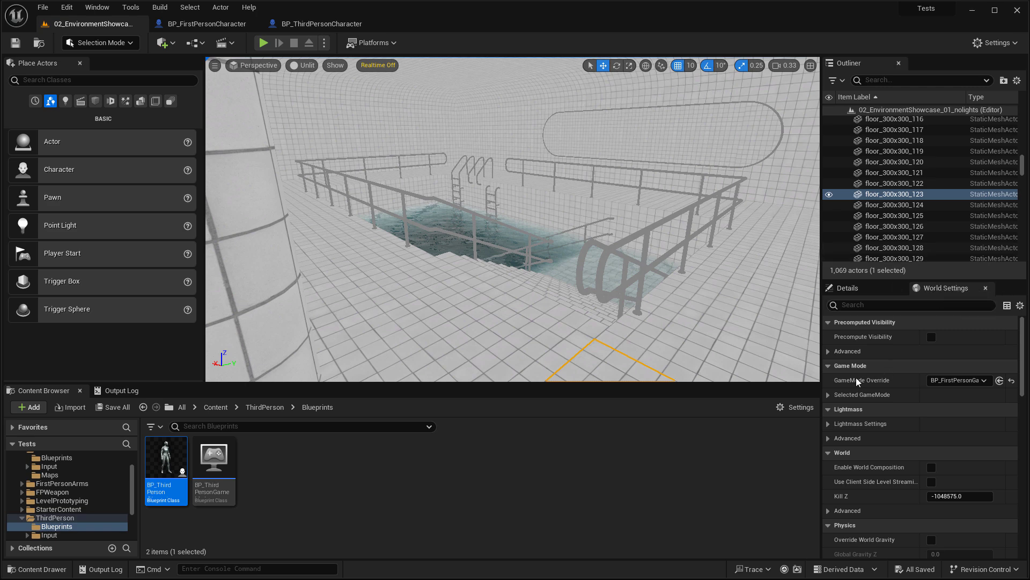
{"action": "left_click", "coordinate": [941, 379]}
{"action": "left_click", "coordinate": [941, 428]}
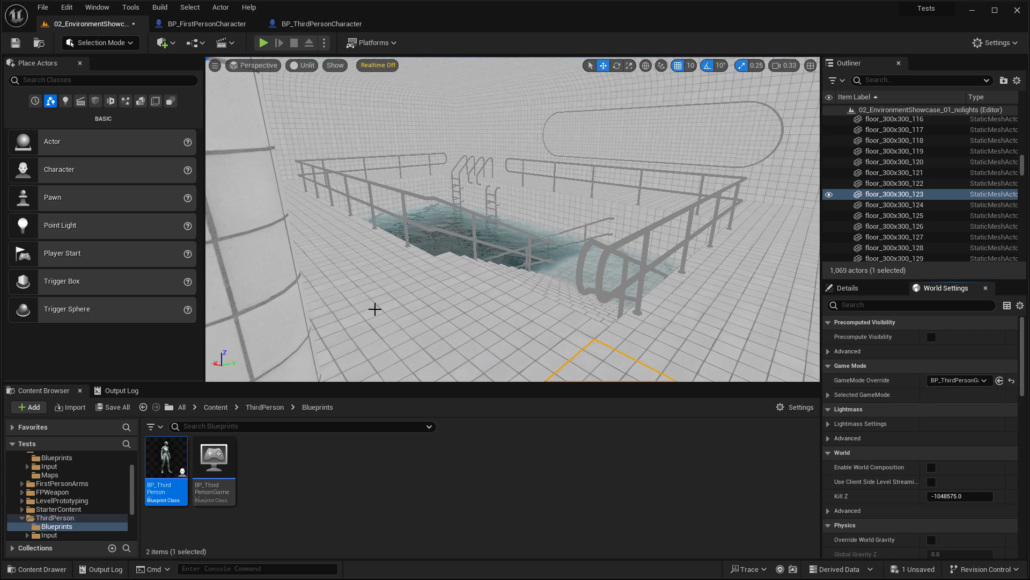
Step: Play the level from the floor near the pool steps, examine the third-person camera's Rect Light while walking around, and stop the preview
{"action": "right_click", "coordinate": [384, 335]}
{"action": "left_click", "coordinate": [424, 324]}
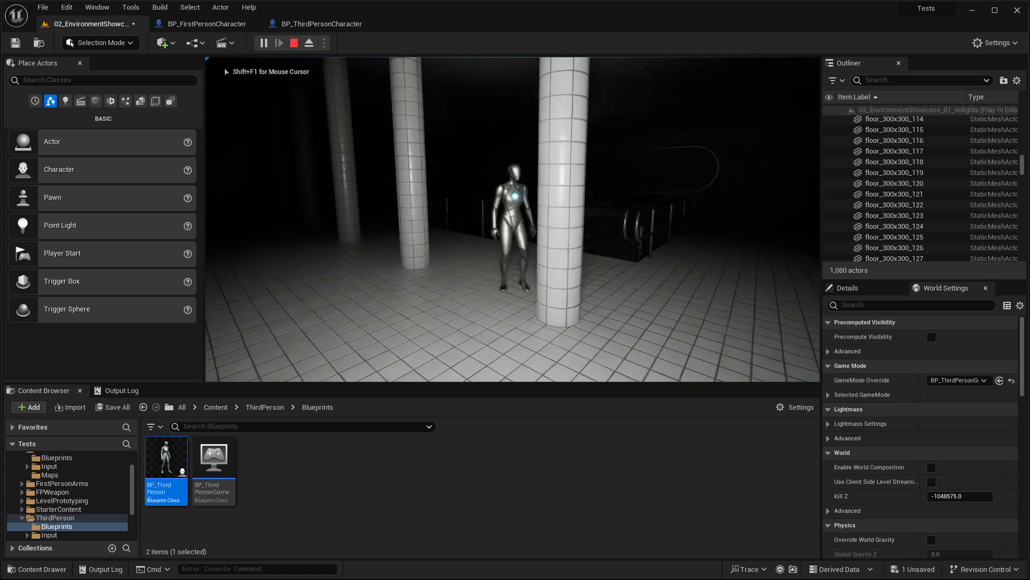
{"action": "key", "text": "w"}
{"action": "key", "text": "w"}
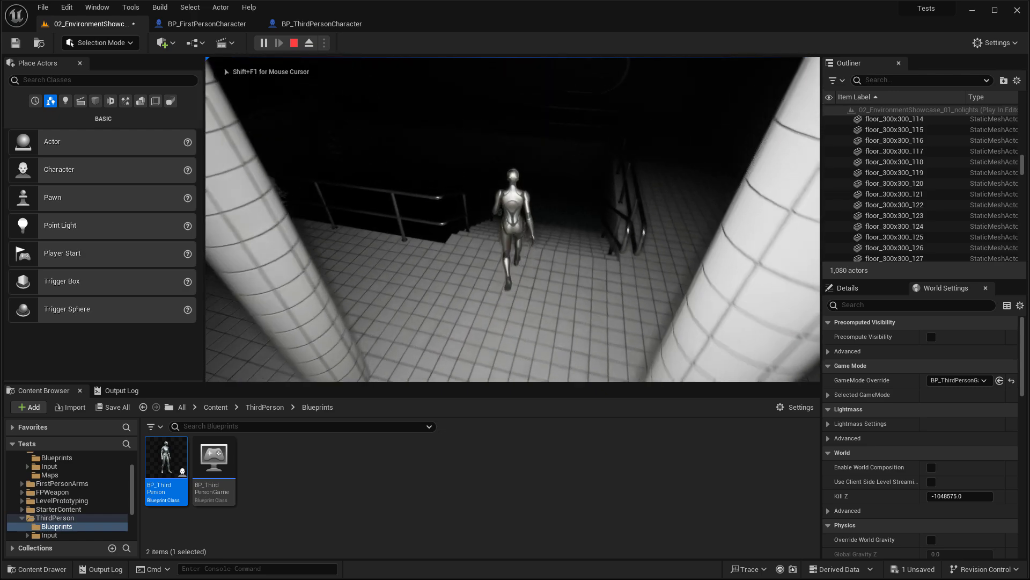
{"action": "key", "text": "w"}
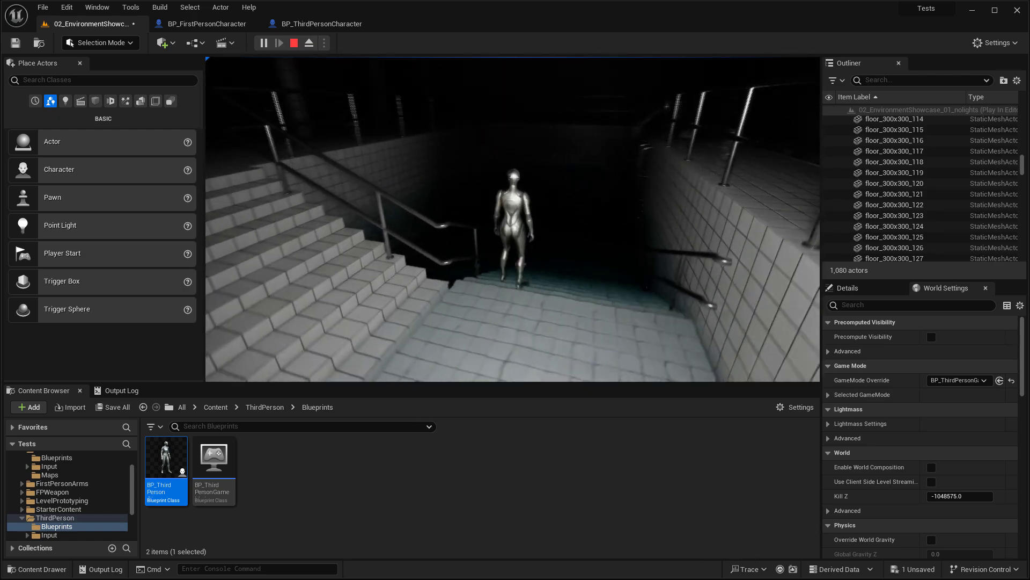
{"action": "key", "text": "s"}
{"action": "key", "text": "w"}
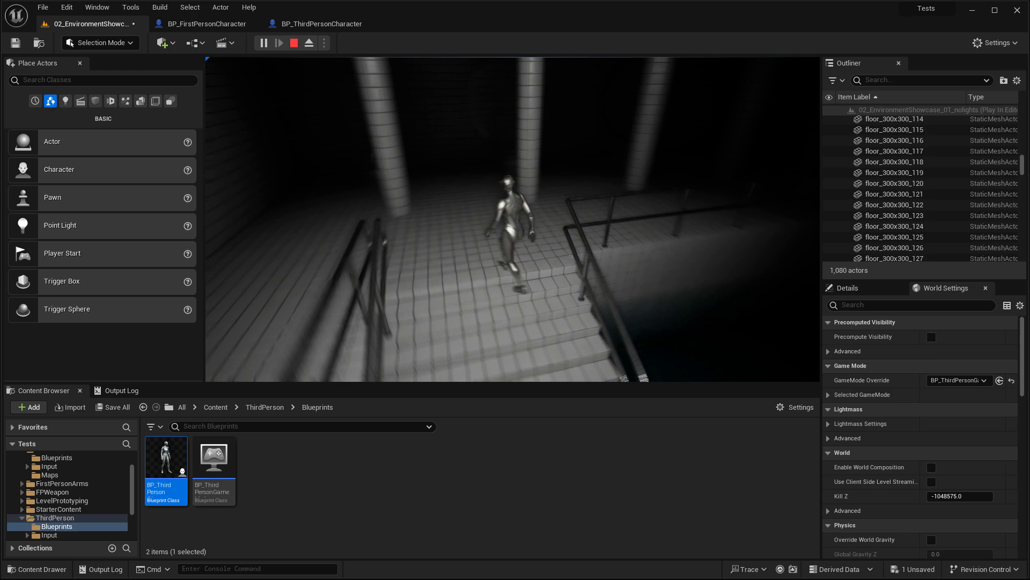
{"action": "key", "text": "d"}
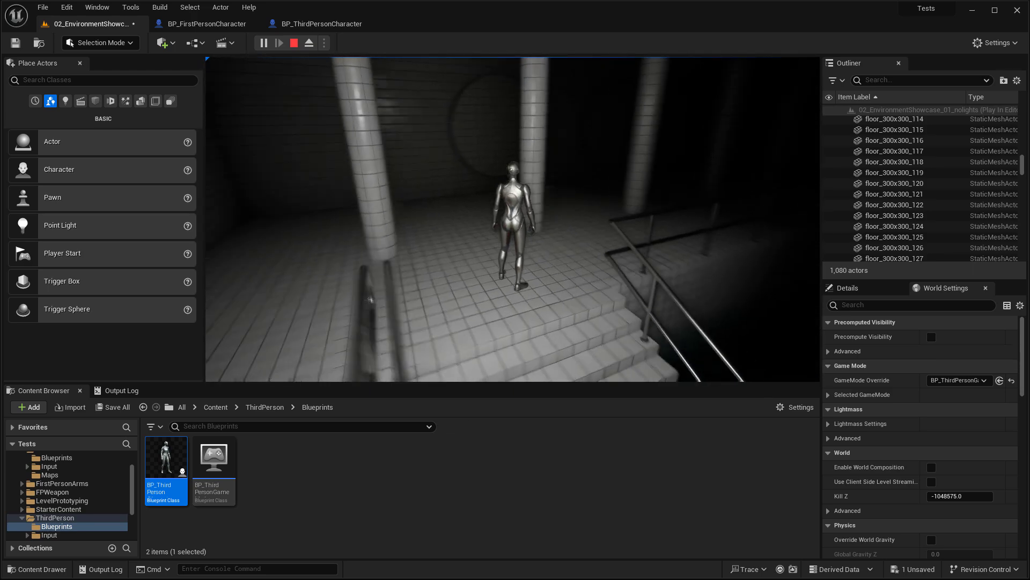
{"action": "key", "text": "s"}
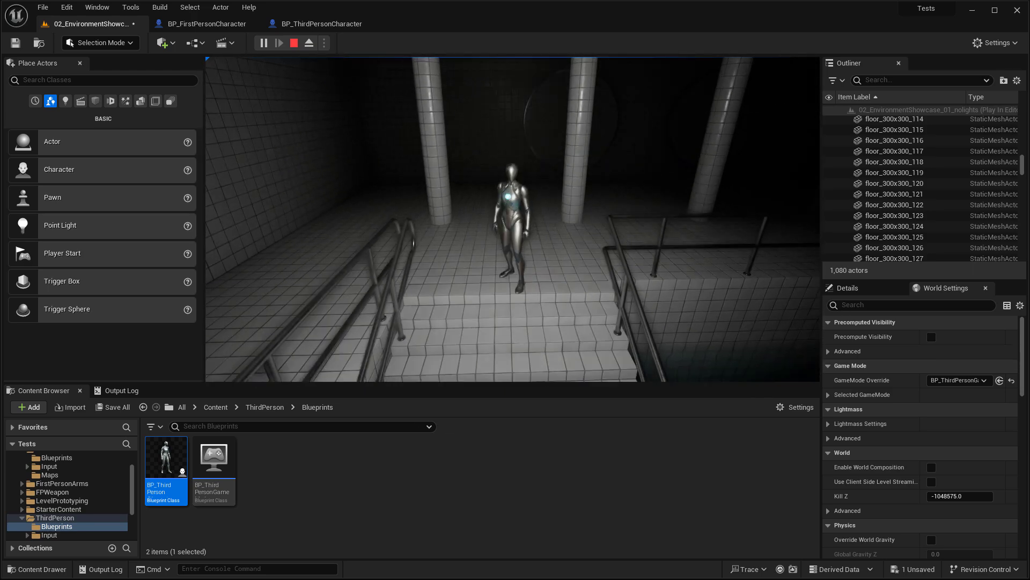
{"action": "key", "text": "Escape"}
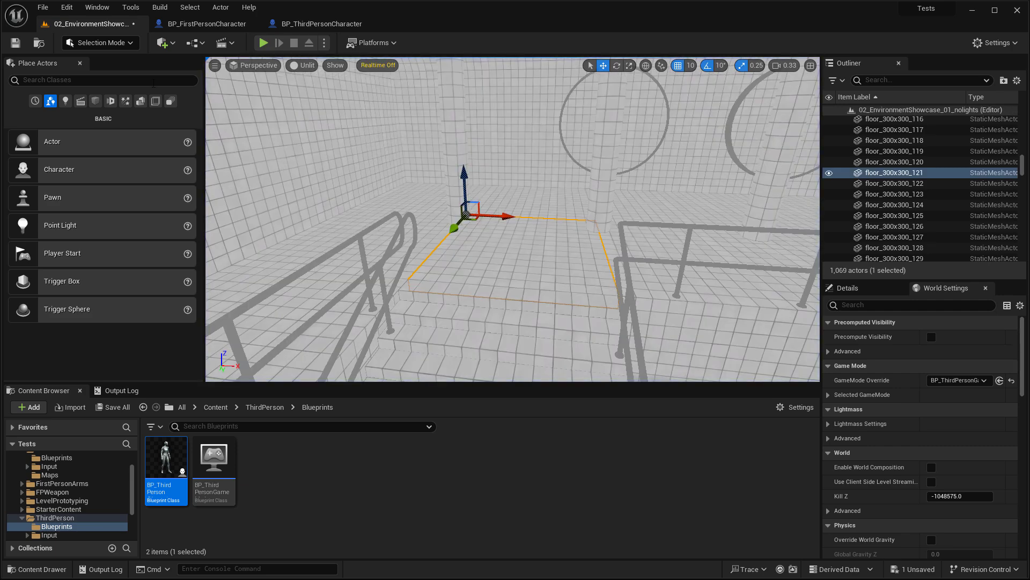
Step: In BP_ThirdPersonCharacter, delete the RectLight and add a Spot Light with its default name under the Mesh component
{"action": "left_click", "coordinate": [311, 24]}
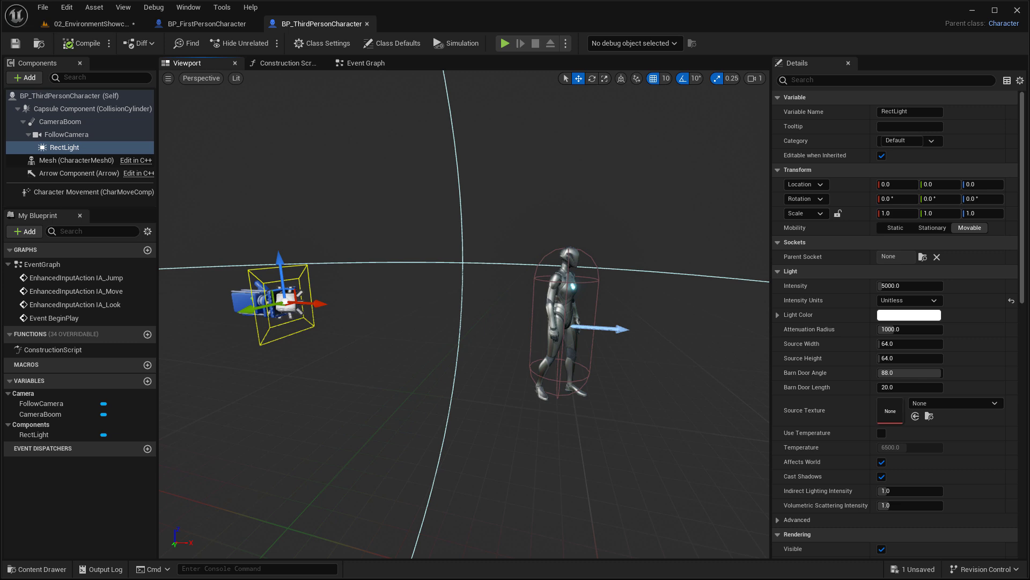
{"action": "key", "text": "Delete"}
{"action": "left_click", "coordinate": [563, 332]}
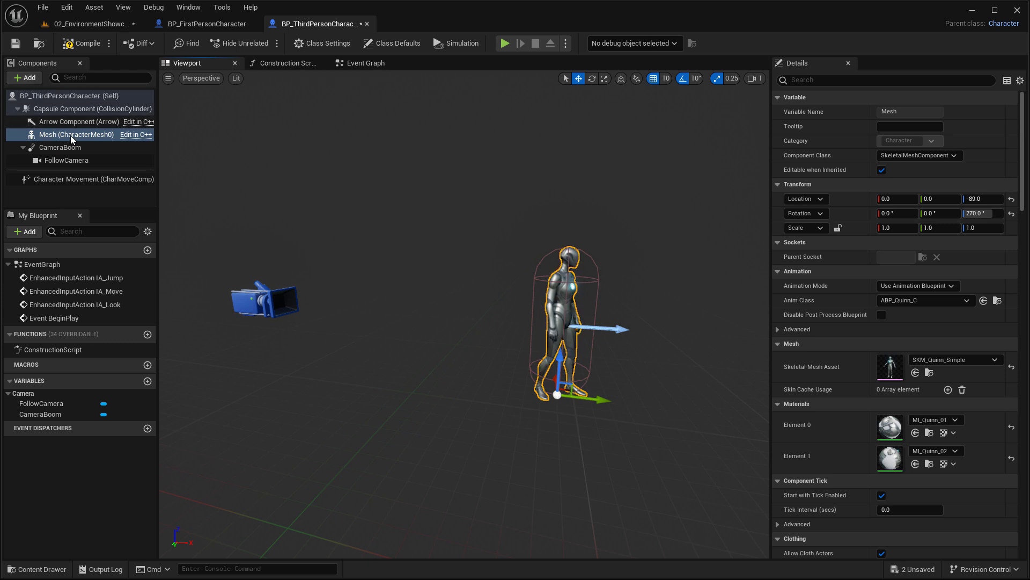
{"action": "left_click", "coordinate": [30, 78]}
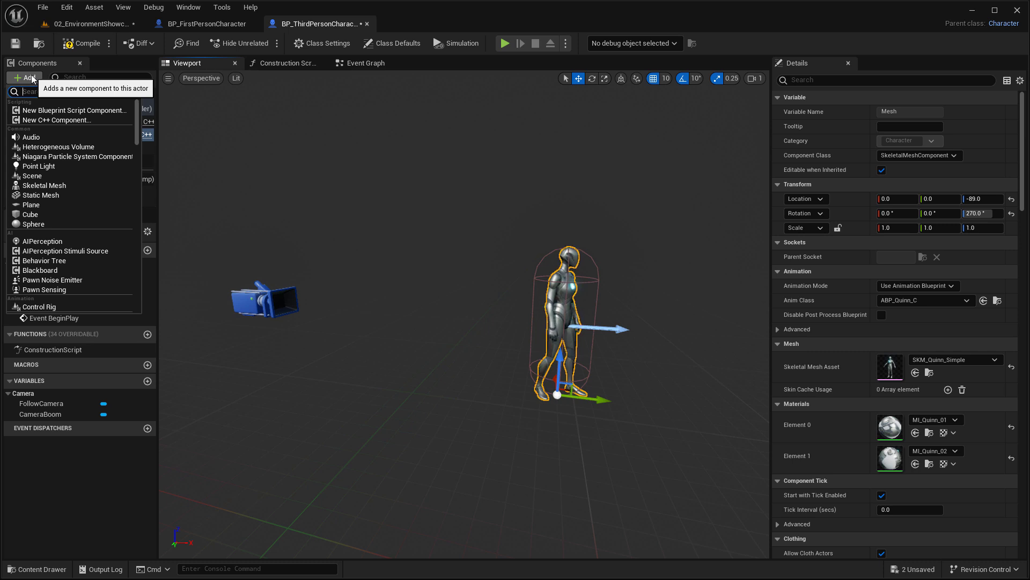
{"action": "type", "text": "spot"}
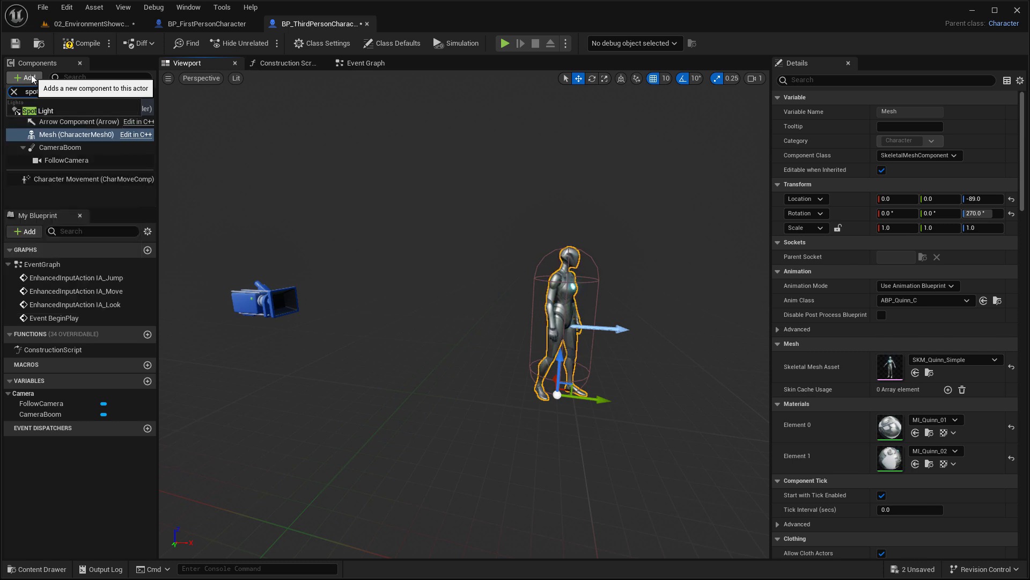
{"action": "left_click", "coordinate": [33, 113]}
{"action": "key", "text": "Return"}
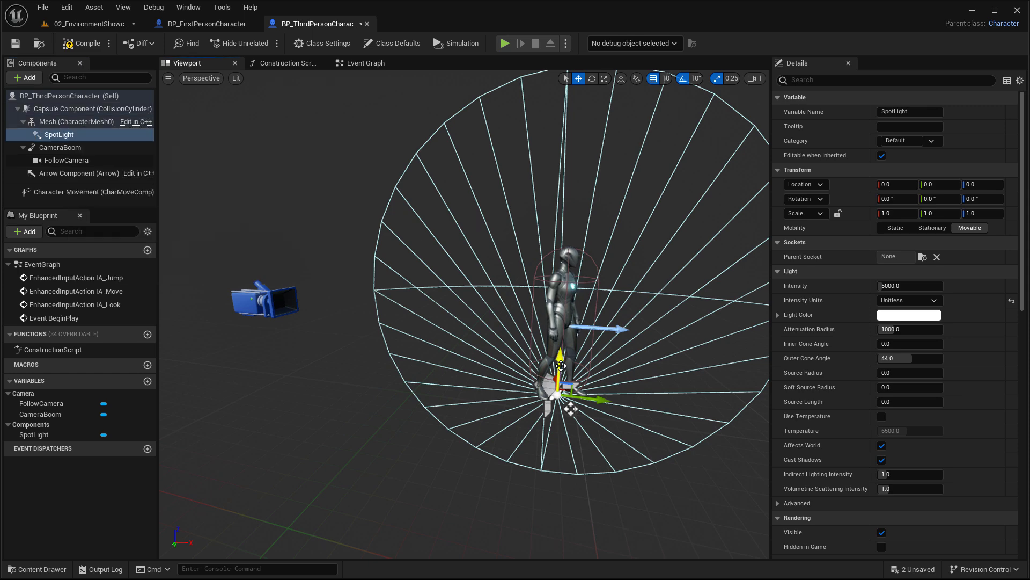
Step: Raise the spot light from the character's feet to chest height, at a Z location of 130
{"action": "left_click_drag", "start_coordinate": [560, 366], "coordinate": [570, 252]}
{"action": "right_click_drag", "start_coordinate": [584, 354], "coordinate": [604, 319]}
{"action": "key", "text": "w"}
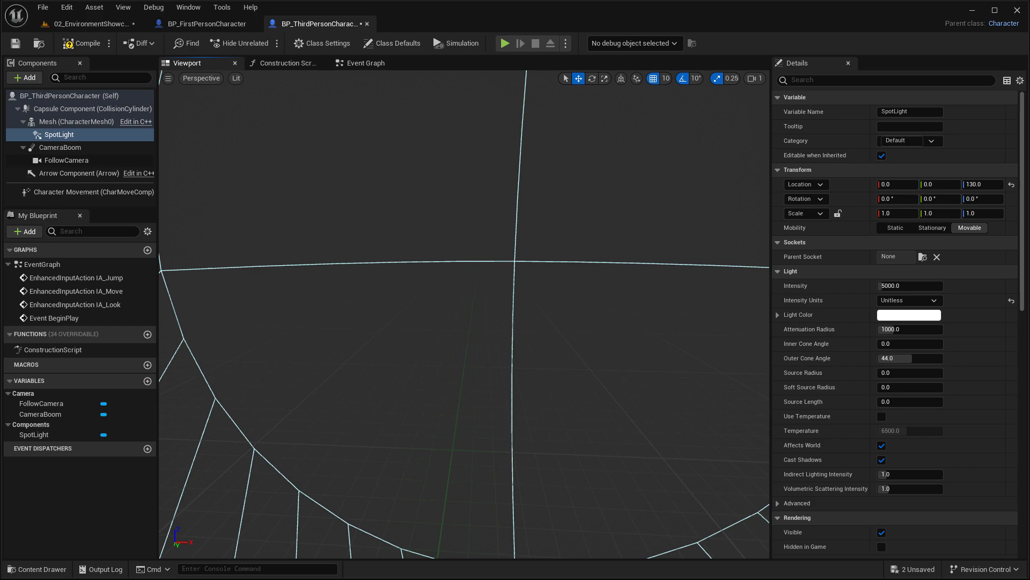
{"action": "key", "text": "s"}
{"action": "mouse_move", "coordinate": [488, 338]}
{"action": "right_mouse_down"}
{"action": "mouse_move", "coordinate": [489, 357]}
{"action": "mouse_move", "coordinate": [443, 359]}
{"action": "mouse_move", "coordinate": [485, 346]}
{"action": "right_mouse_up"}
{"action": "key", "text": "d"}
{"action": "key", "text": "a"}
Step: Rotate the spot light to about 110° around Z so it shines forward from the character's chest
{"action": "key", "text": "e"}
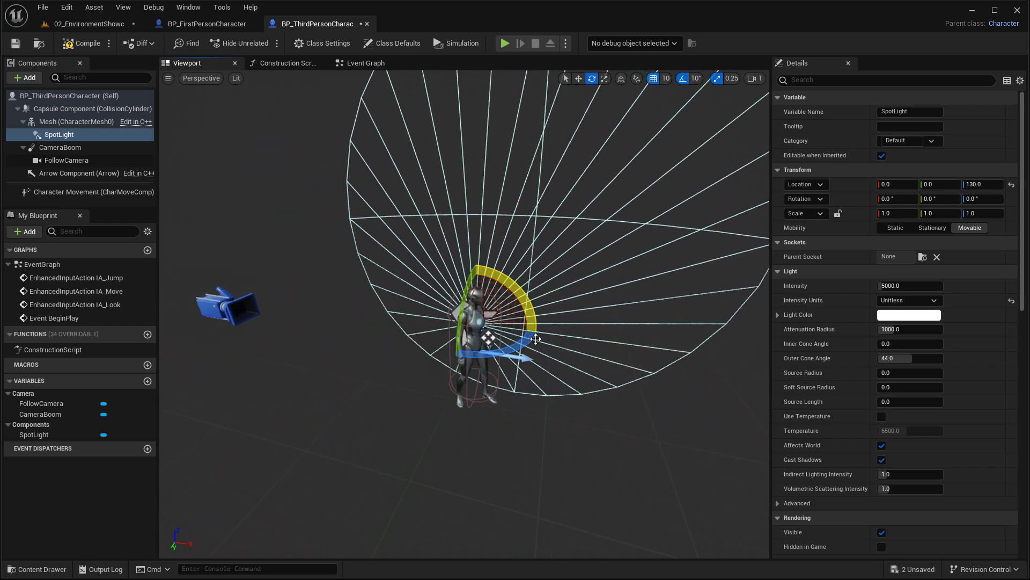
{"action": "left_click_drag", "start_coordinate": [535, 339], "coordinate": [552, 352]}
{"action": "key", "text": "a"}
{"action": "mouse_move", "coordinate": [516, 402]}
{"action": "right_mouse_down"}
{"action": "mouse_move", "coordinate": [563, 398]}
{"action": "mouse_move", "coordinate": [558, 389]}
{"action": "mouse_move", "coordinate": [528, 410]}
{"action": "right_mouse_up"}
{"action": "key", "text": "w"}
{"action": "key", "text": "s"}
{"action": "scroll", "coordinate": [489, 324], "scroll_direction": "down", "scroll_amount": 4}
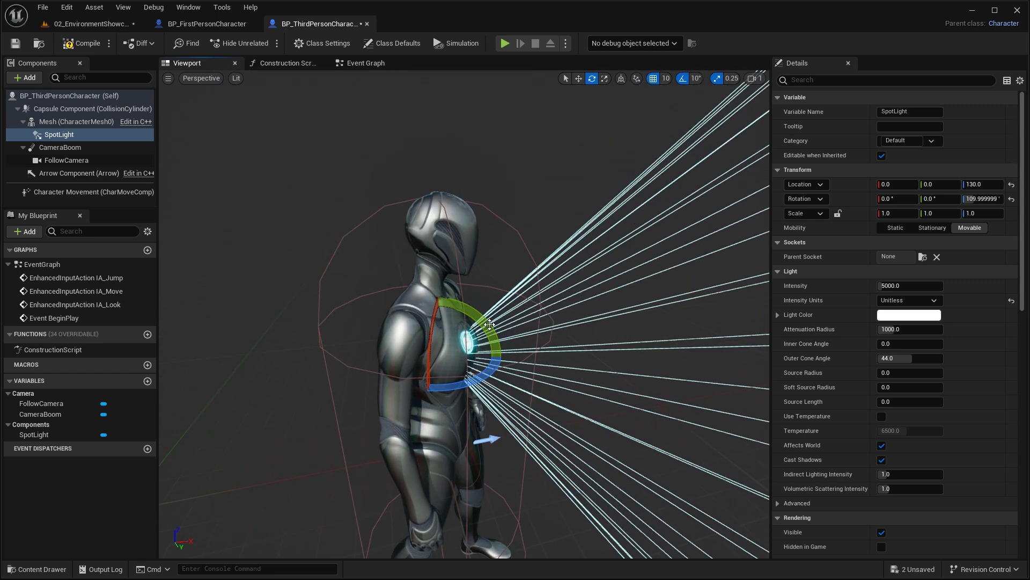
Step: Move the spot light onto the glowing chest core, at about -7.5, 9.0, 138, refining its position with a grid snap of 1
{"action": "key", "text": "w"}
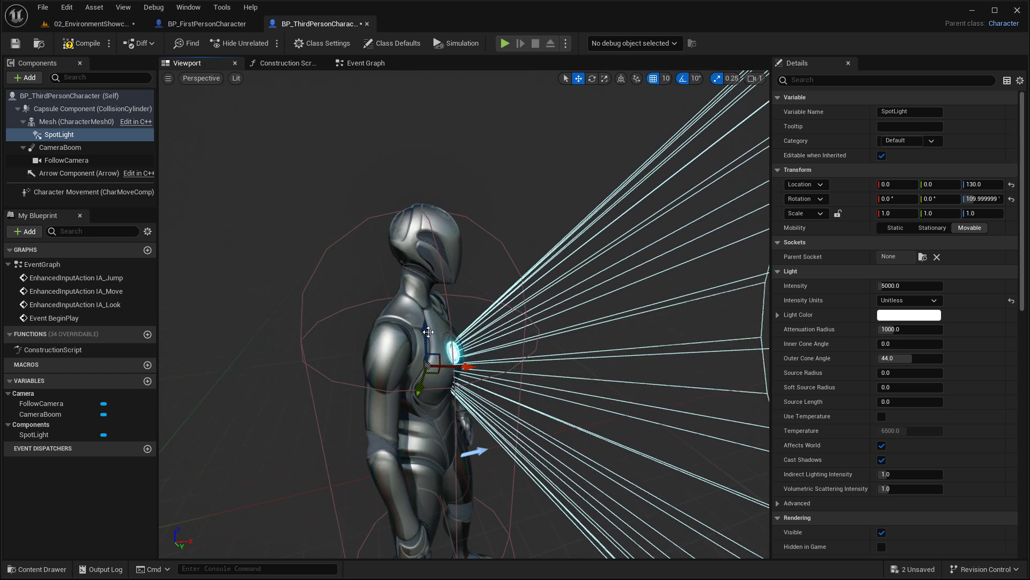
{"action": "left_click_drag", "start_coordinate": [426, 318], "coordinate": [451, 290]}
{"action": "left_click", "coordinate": [666, 79]}
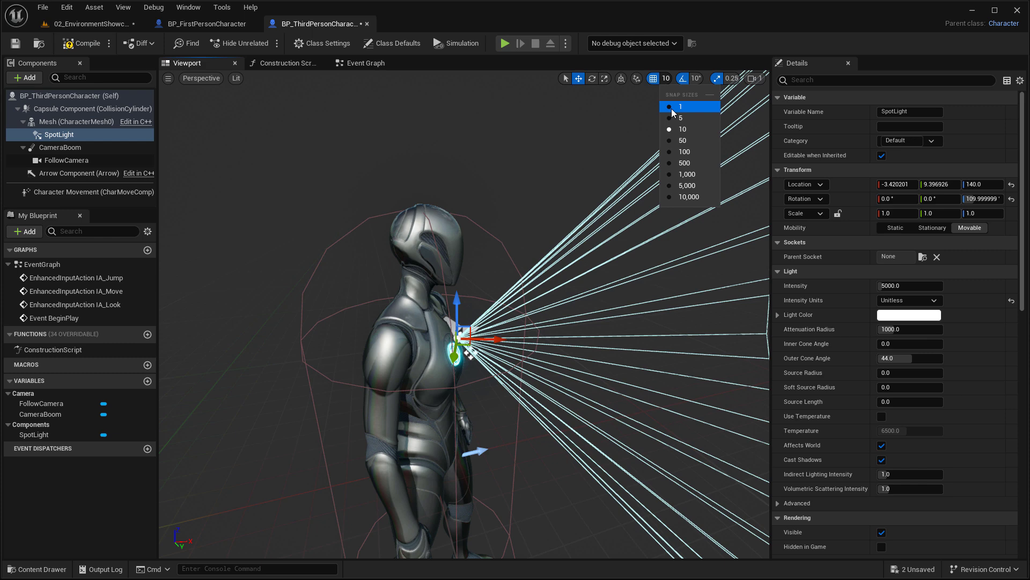
{"action": "right_click_drag", "start_coordinate": [517, 302], "coordinate": [427, 317]}
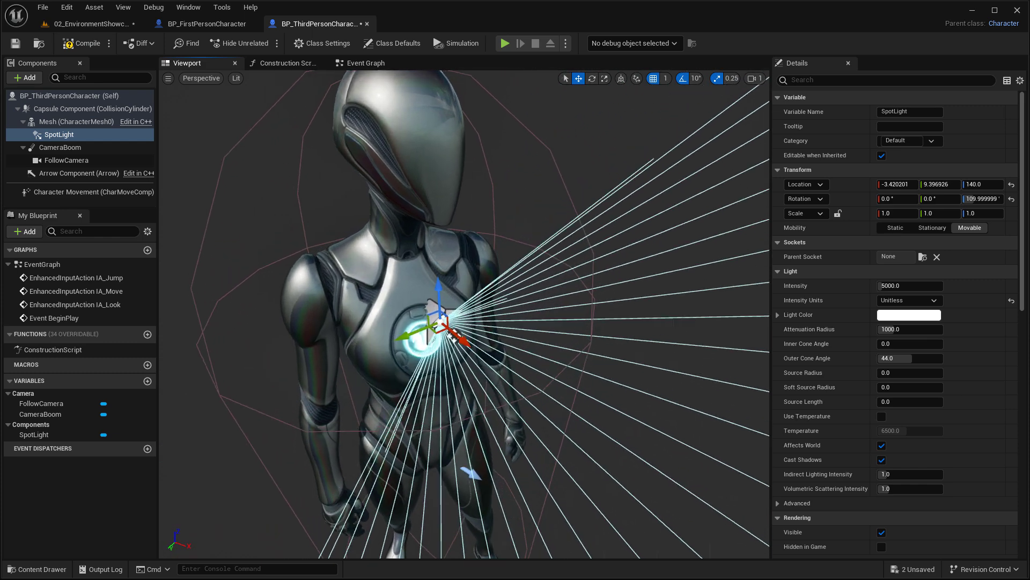
{"action": "left_click_drag", "start_coordinate": [425, 334], "coordinate": [453, 359]}
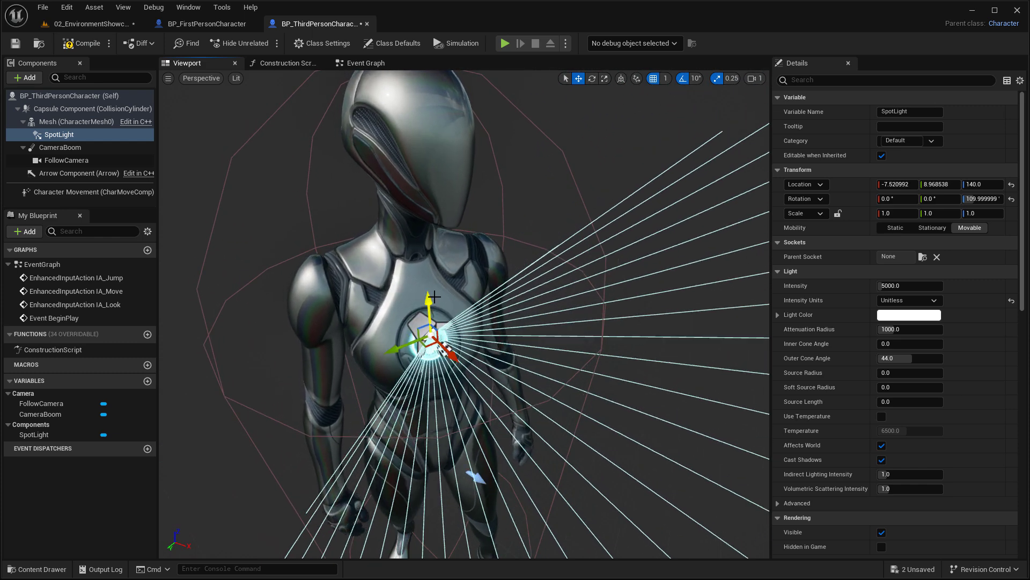
{"action": "left_click_drag", "start_coordinate": [427, 302], "coordinate": [428, 313]}
{"action": "right_click_drag", "start_coordinate": [428, 313], "coordinate": [483, 301]}
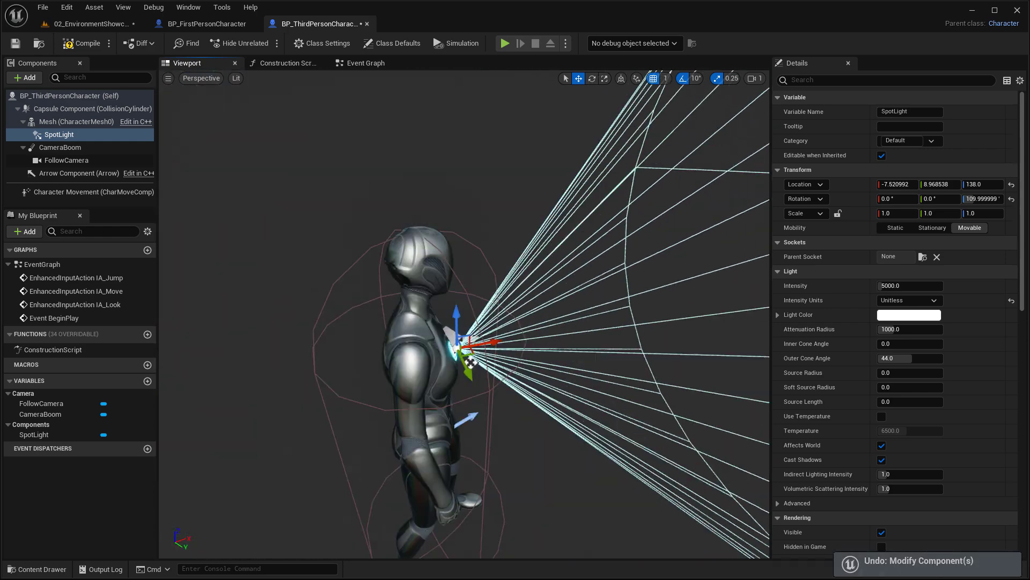
Step: Turn the spot light further, to about 120° around Z
{"action": "right_click_drag", "start_coordinate": [460, 356], "coordinate": [445, 386]}
{"action": "key", "text": "e"}
{"action": "left_click_drag", "start_coordinate": [432, 455], "coordinate": [448, 456]}
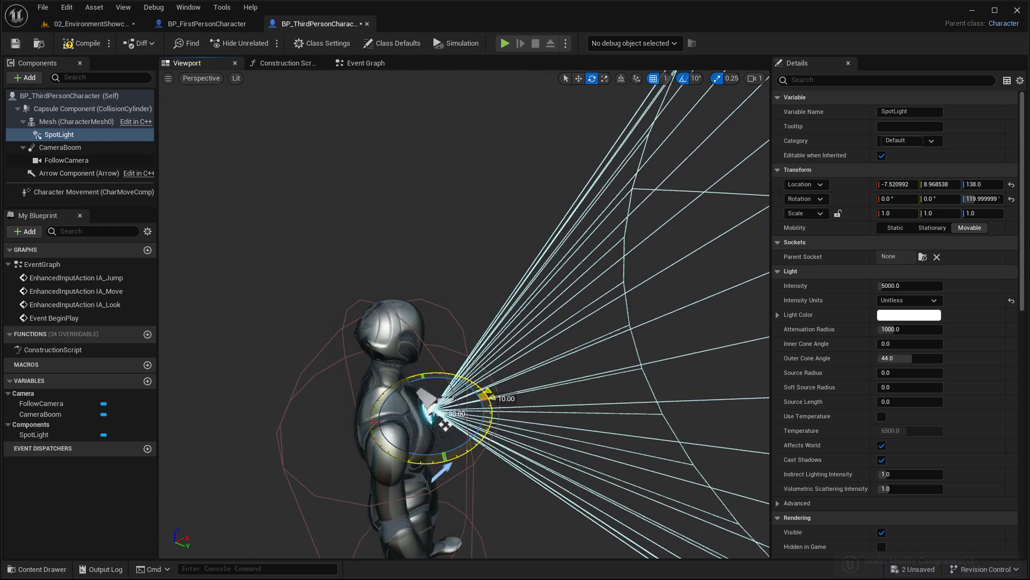
{"action": "right_click_drag", "start_coordinate": [445, 424], "coordinate": [465, 413]}
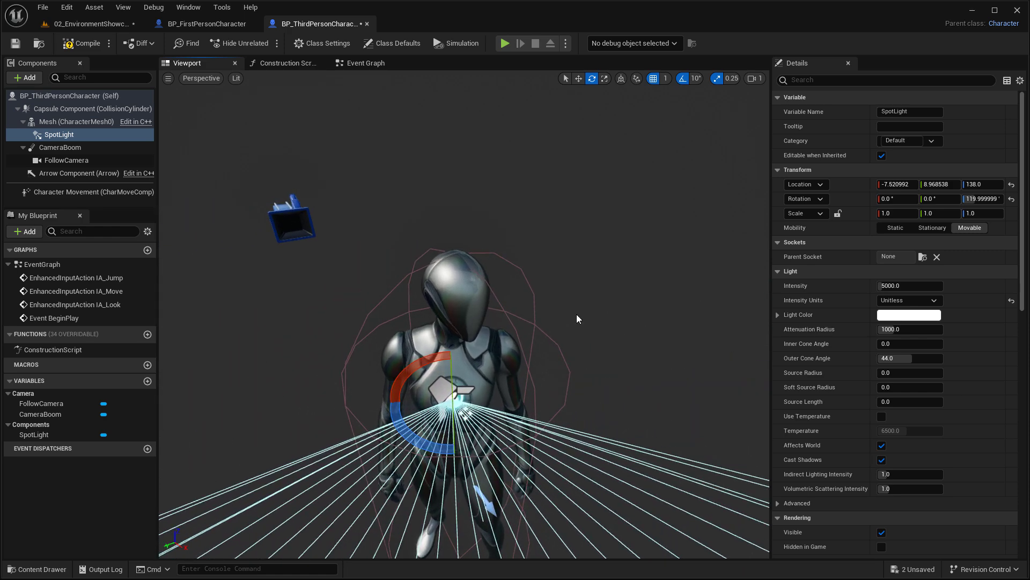
{"action": "left_click_drag", "start_coordinate": [577, 318], "coordinate": [558, 321], "text": "alt"}
{"action": "right_click_drag", "start_coordinate": [374, 449], "coordinate": [406, 375]}
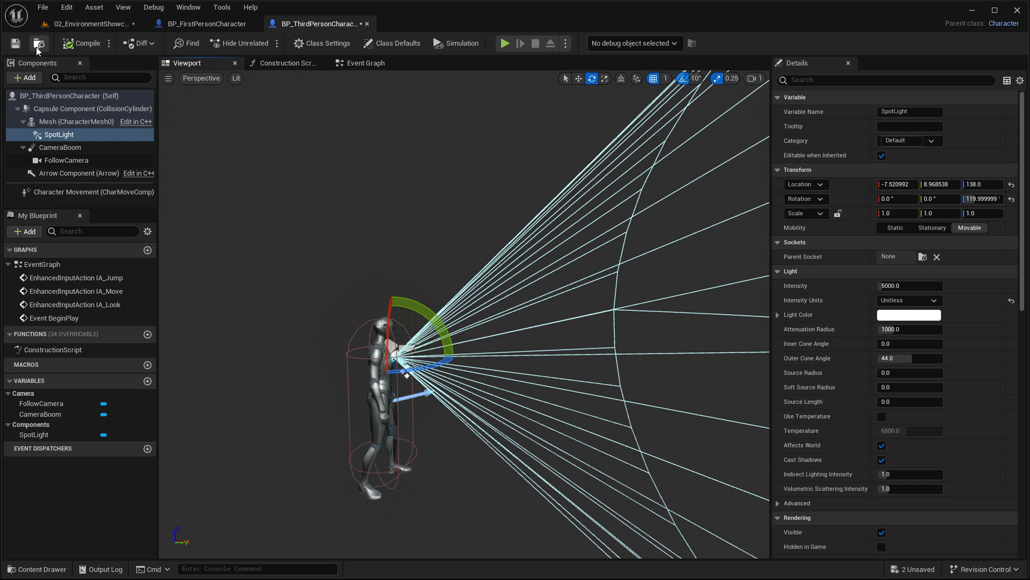
Step: Play the level from the floor at the top of the pool steps, examine the chest spot light while walking around, and stop the preview
{"action": "left_click", "coordinate": [86, 23]}
{"action": "right_click", "coordinate": [493, 235]}
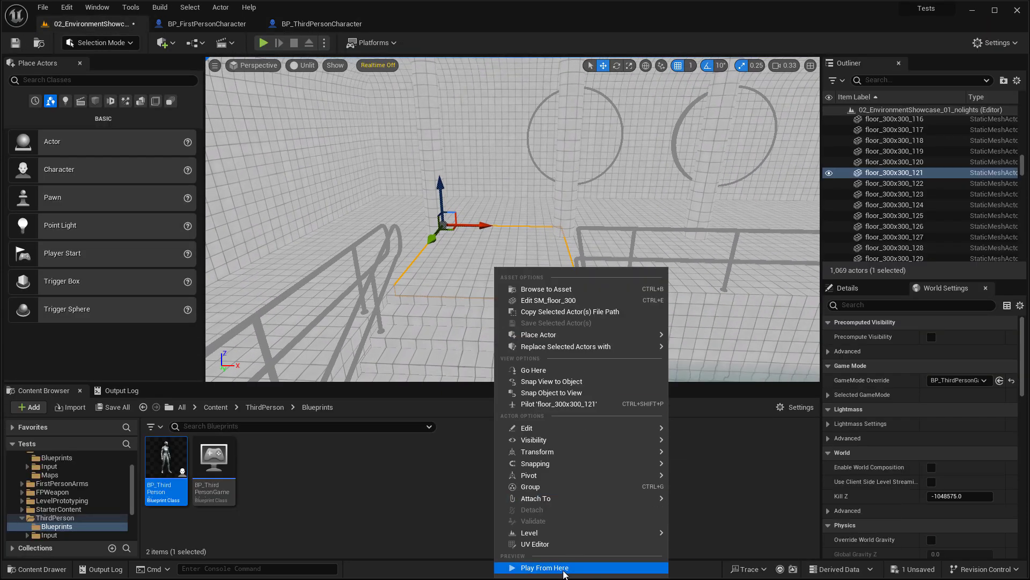
{"action": "left_click", "coordinate": [545, 567]}
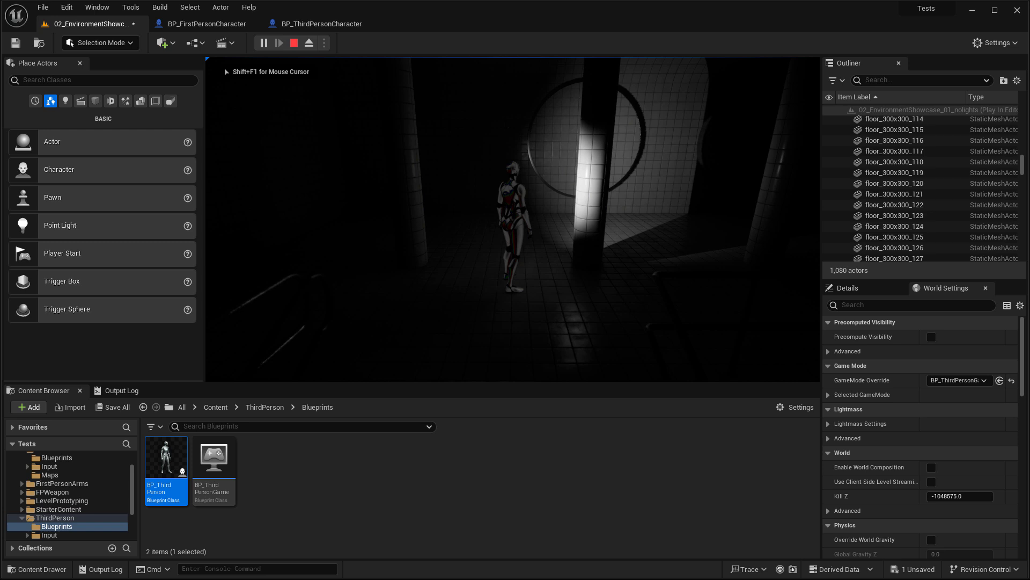
{"action": "key", "text": "w"}
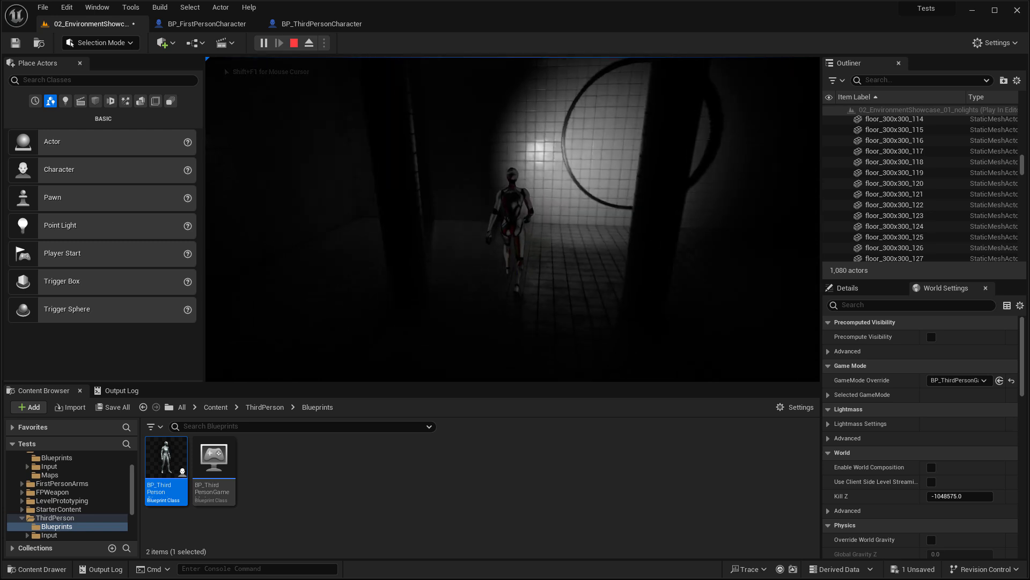
{"action": "key", "text": "w"}
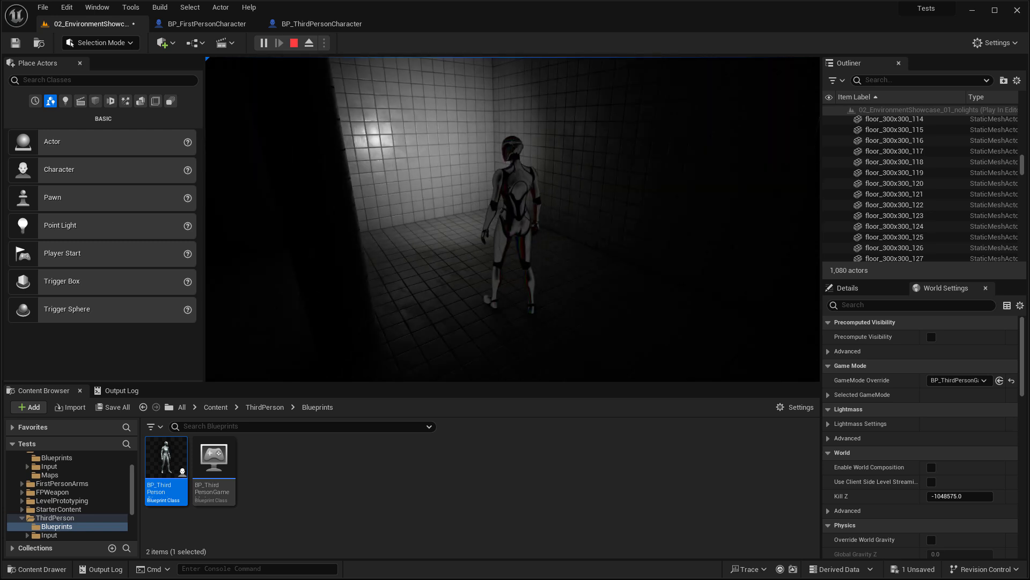
{"action": "key", "text": "s"}
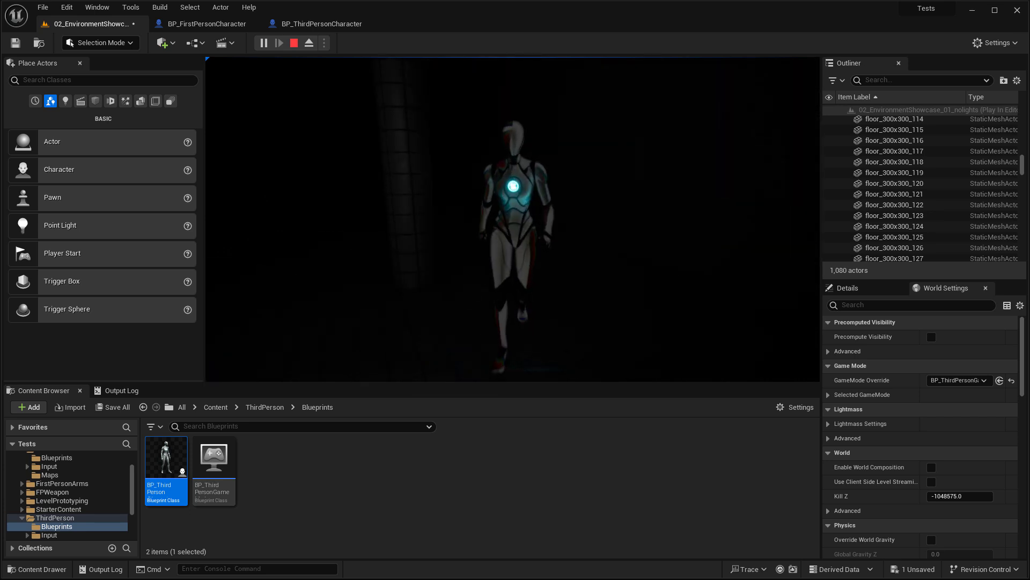
{"action": "key", "text": "w"}
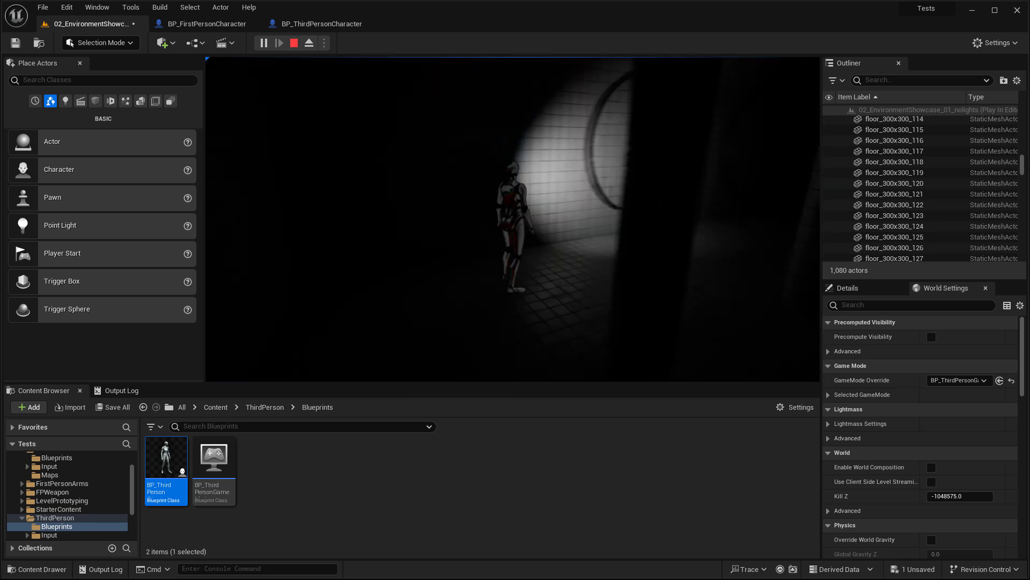
{"action": "key", "text": "w"}
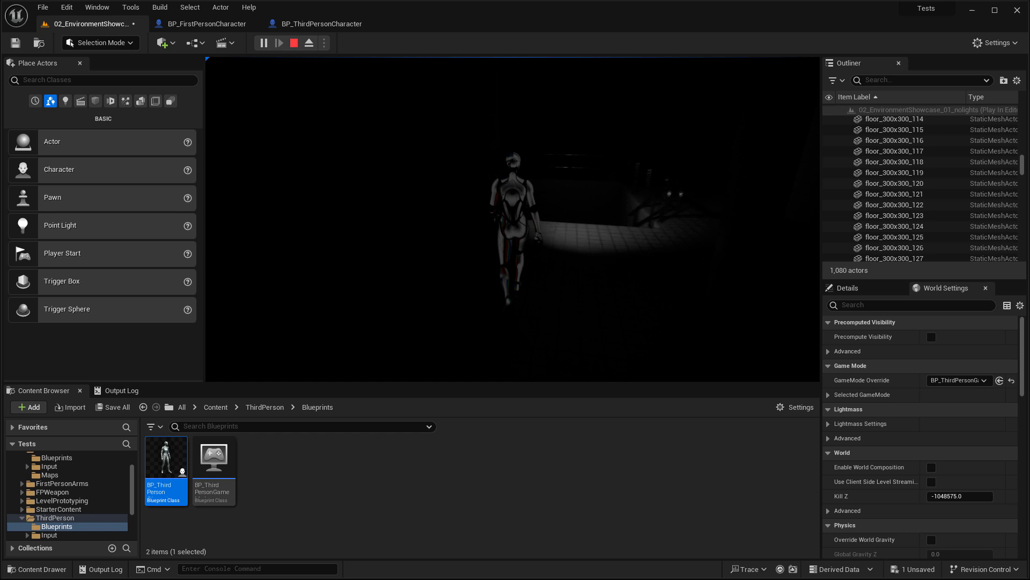
{"action": "key", "text": "s"}
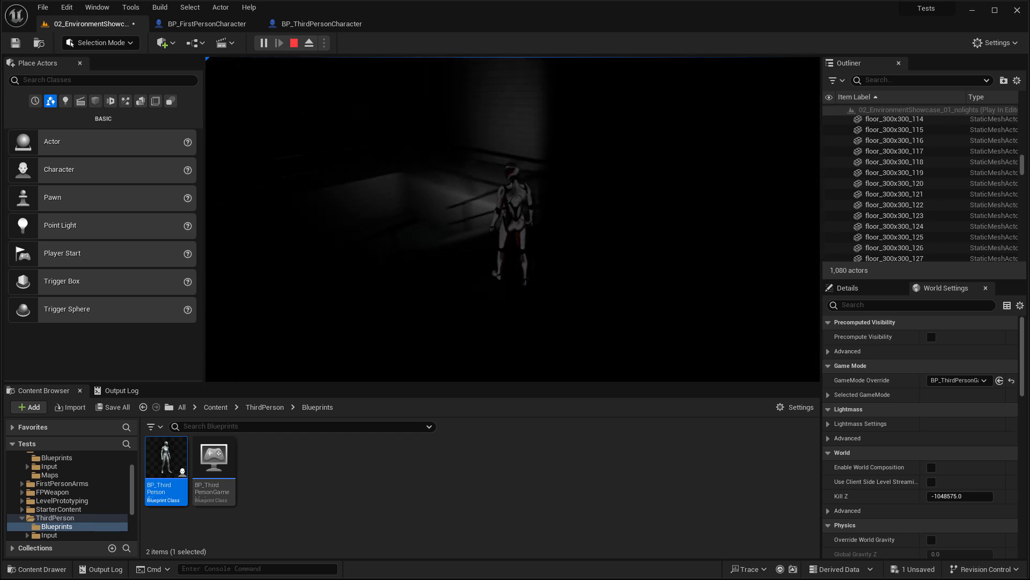
{"action": "key", "text": "Escape"}
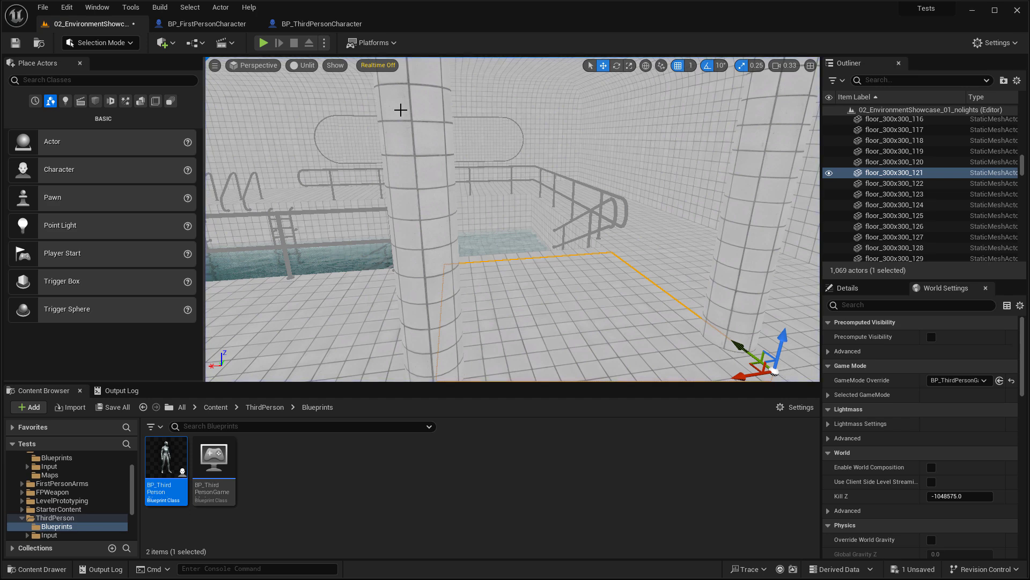